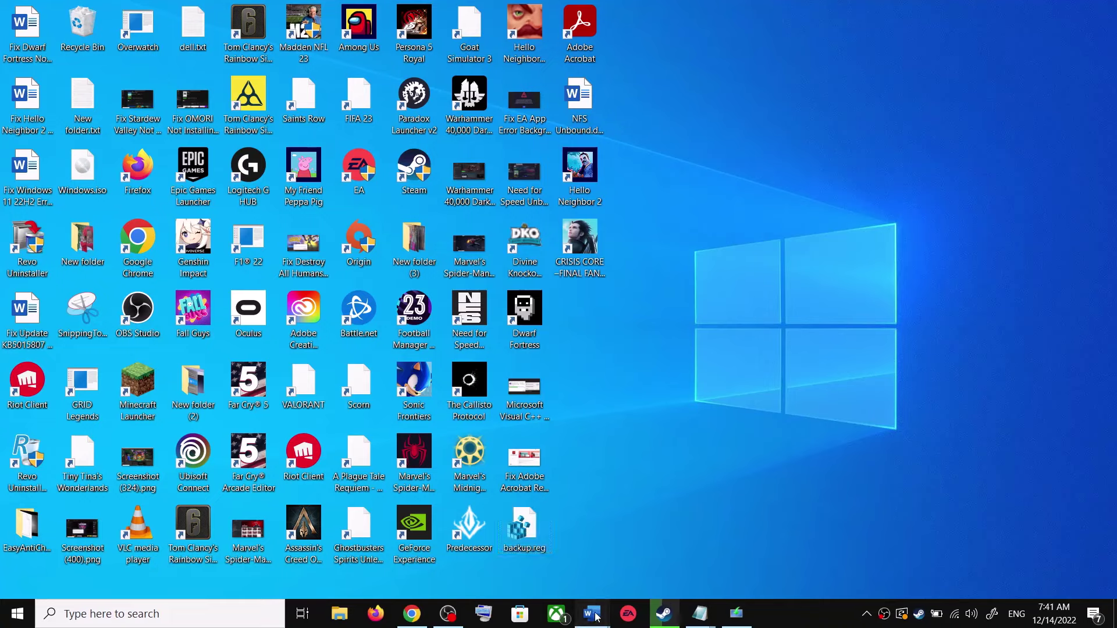
Find the Windows Update troubleshooter under Update & Security > Troubleshoot > Additional troubleshooters.
mouse_move(591, 614)
click(640, 561)
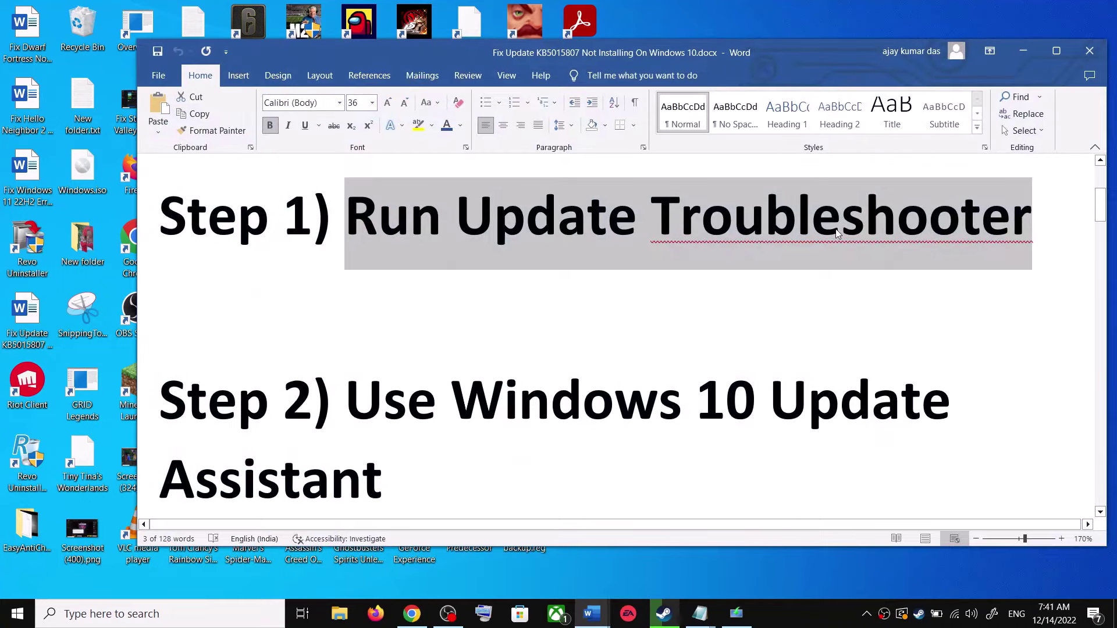
key(super+i)
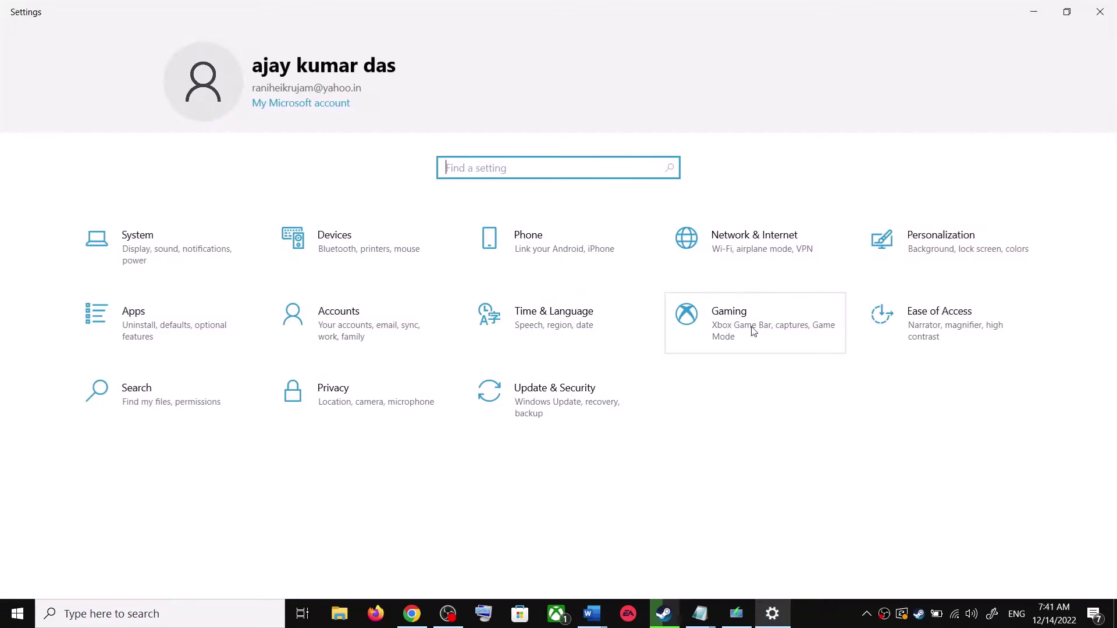
click(566, 401)
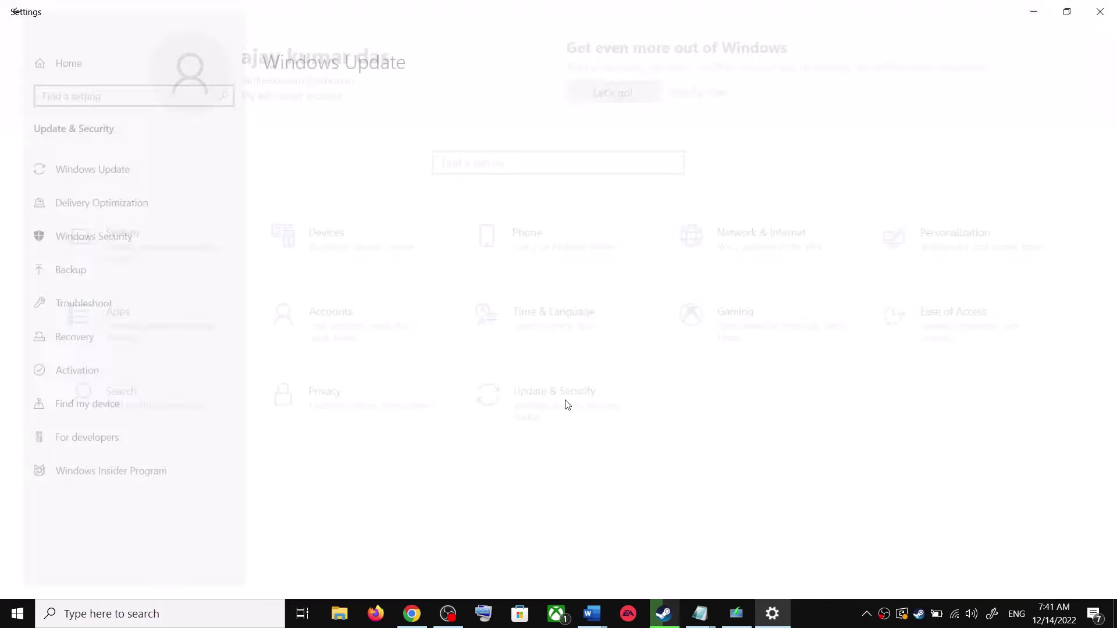
click(91, 307)
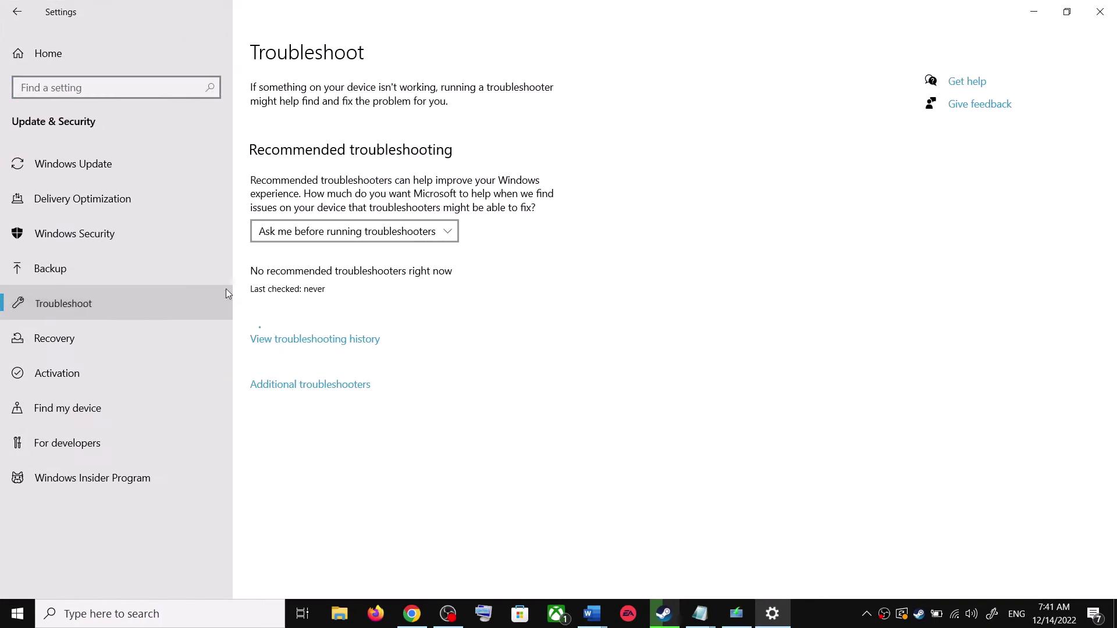
click(327, 387)
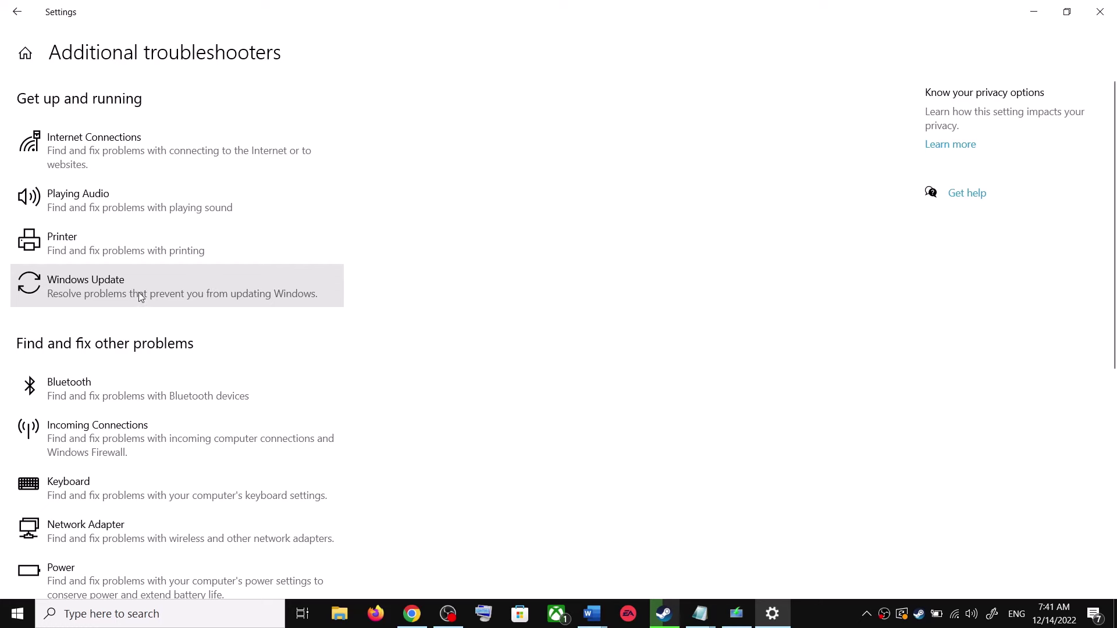
click(137, 292)
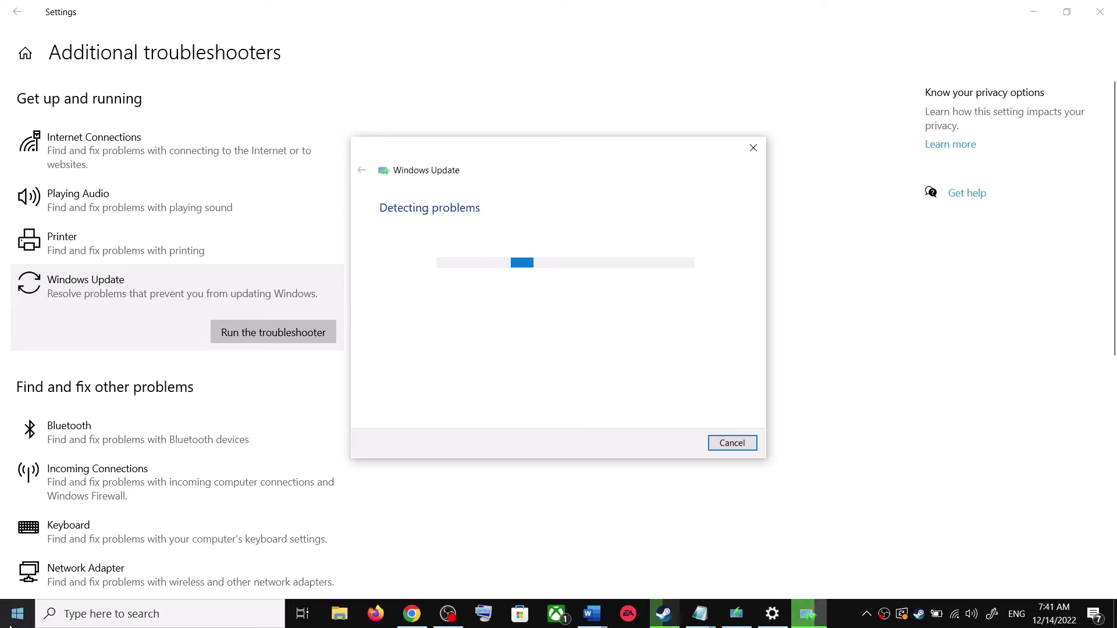
Check the Start menu power options without restarting, then return to Settings and the Word windows.
click(23, 611)
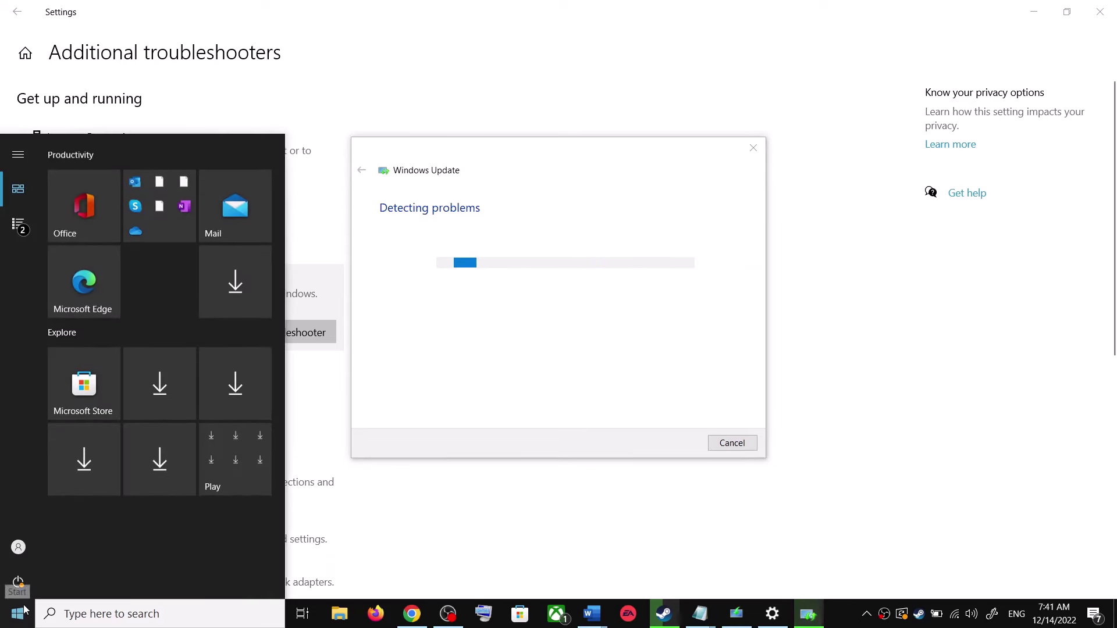
click(18, 582)
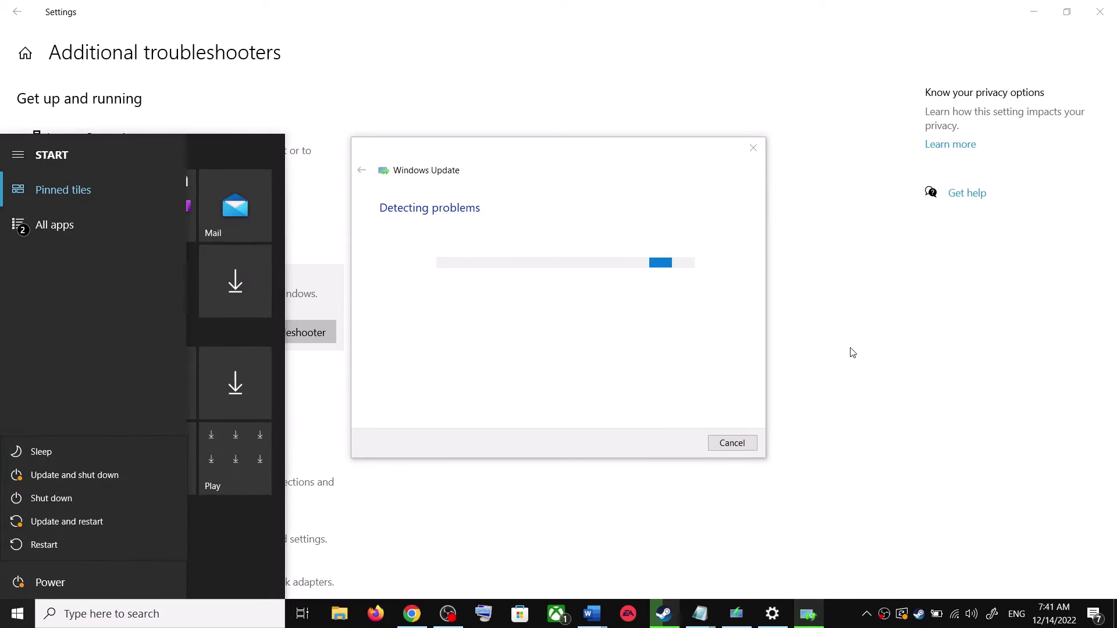
click(688, 224)
click(852, 249)
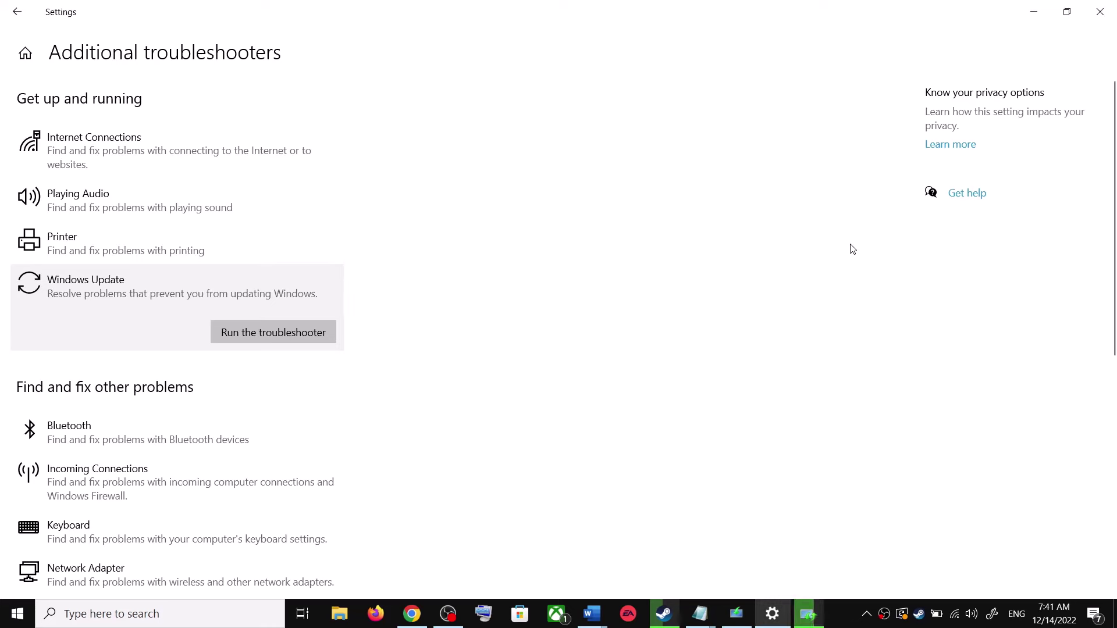
click(605, 617)
Highlight the Step 2 Update Assistant heading and its Windows 10 download link in the notes.
click(668, 578)
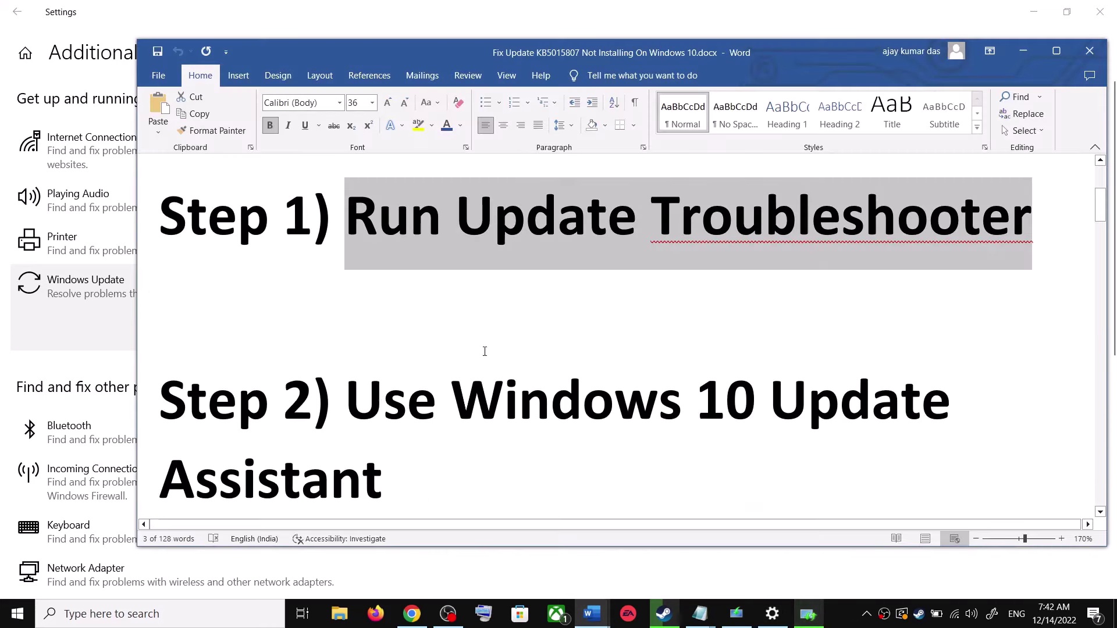
scroll(376, 405, down, 1)
triple_click(375, 391)
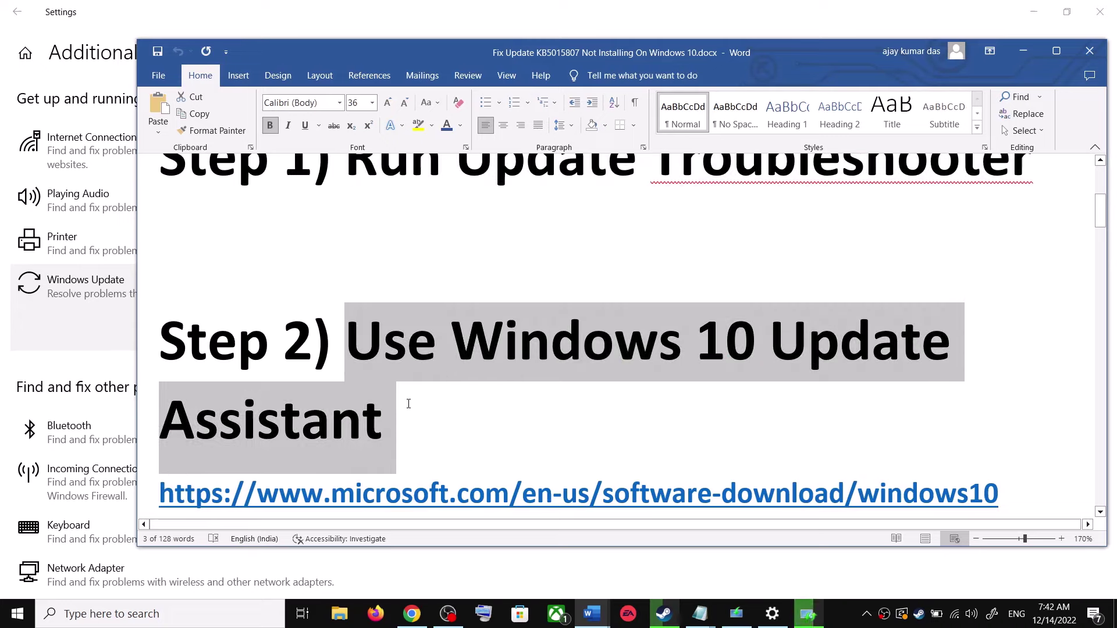
scroll(472, 452, down, 1)
triple_click(1005, 436)
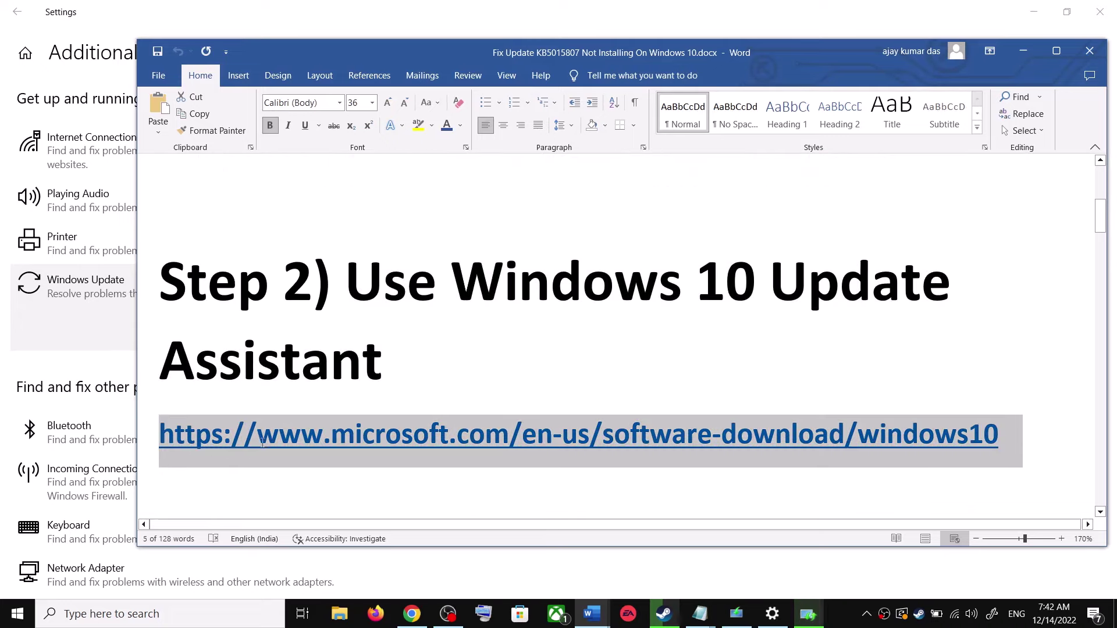
click(421, 618)
Download the Update Assistant with Update now, run the Windows10Upgrade installer, and close it when done.
scroll(247, 322, up, 1)
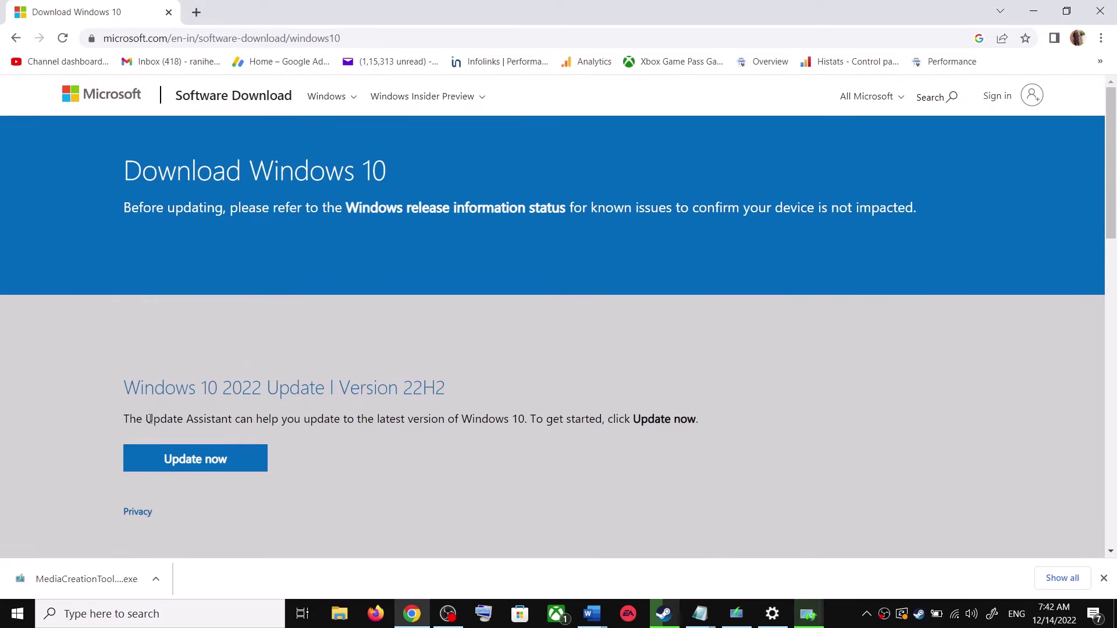
drag(144, 420, 232, 420)
click(223, 461)
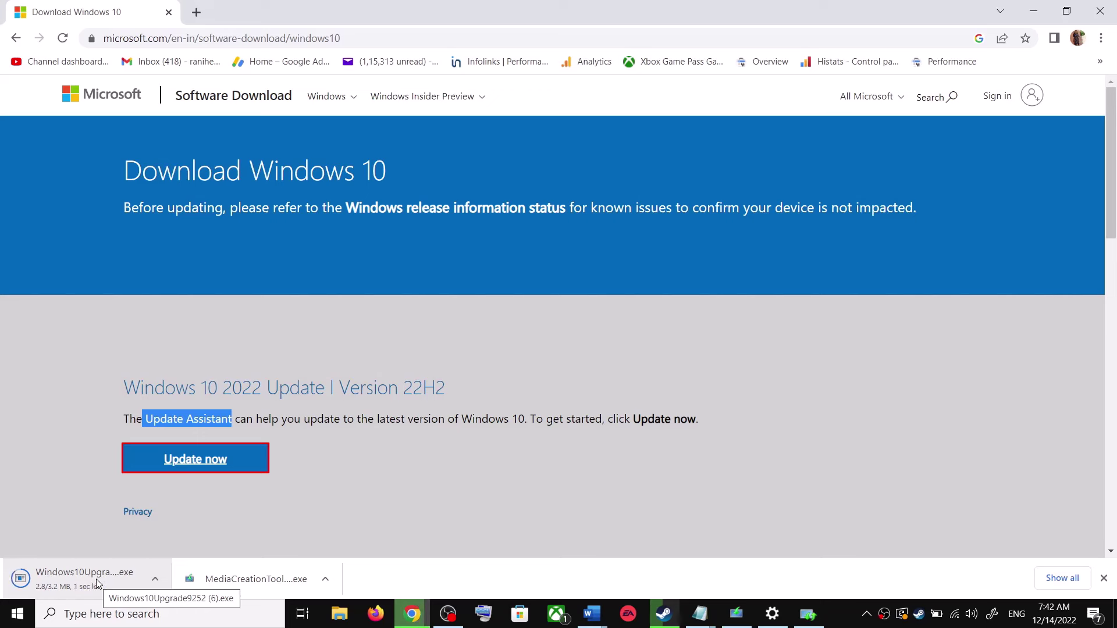
click(70, 579)
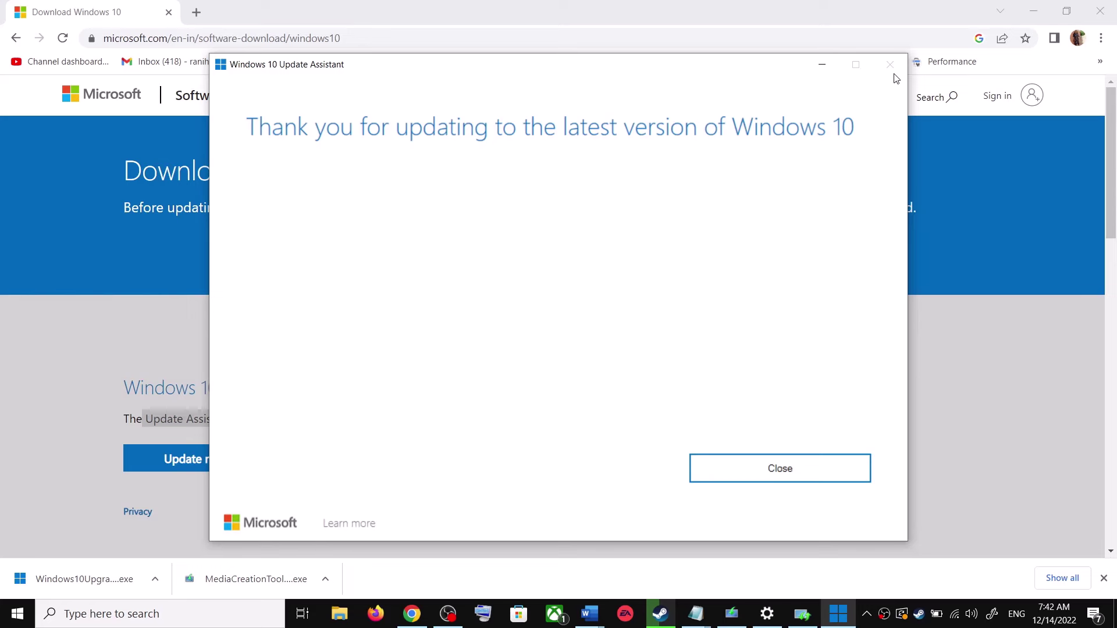
click(812, 472)
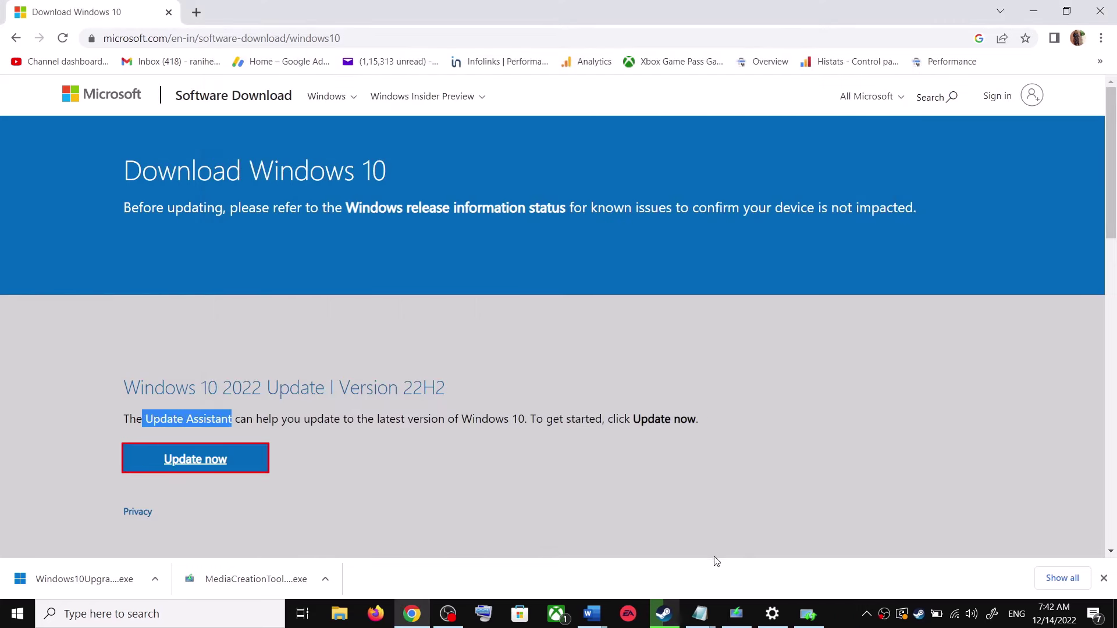
Select and copy the Step 3 commands, from SC config trustedinstaller to net start appidsvc.
mouse_move(592, 613)
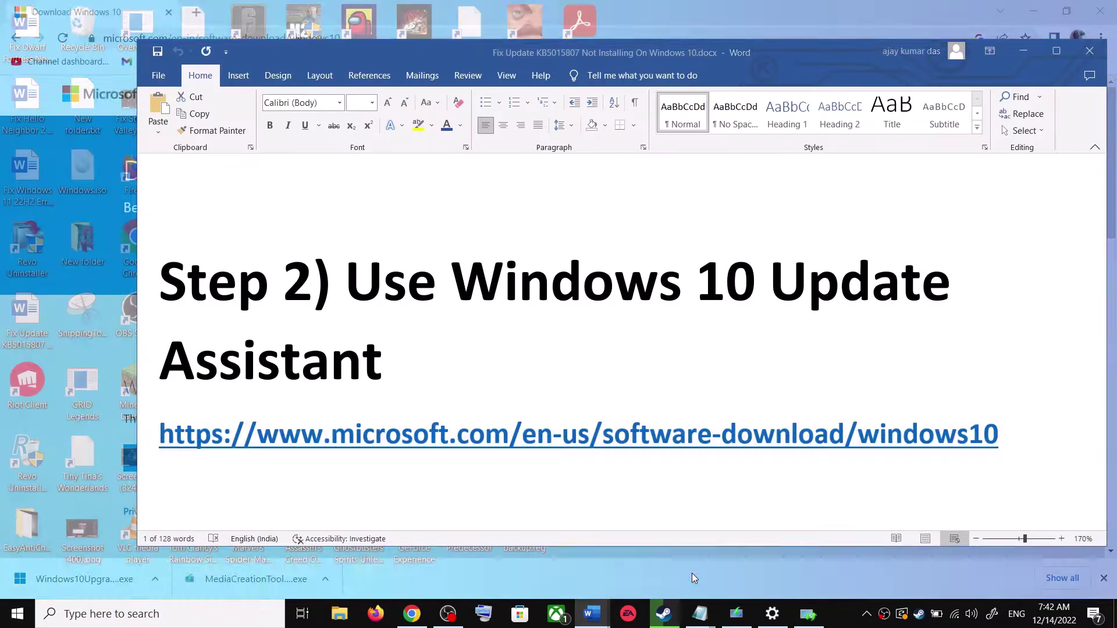
click(692, 574)
scroll(456, 392, down, 5)
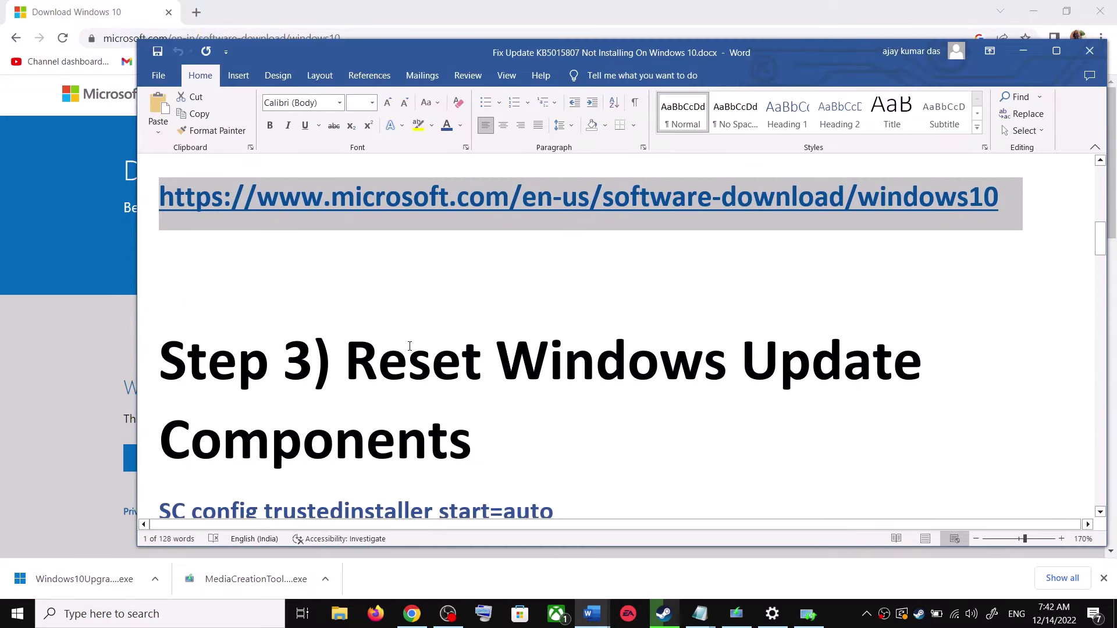
drag(354, 360, 474, 442)
scroll(243, 416, down, 2)
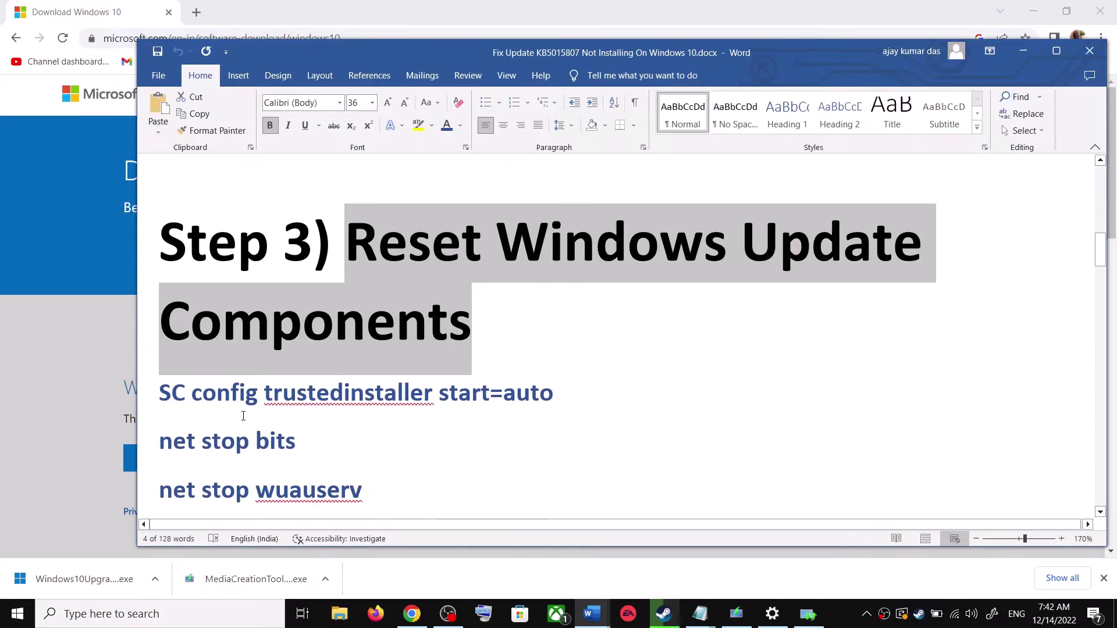
drag(175, 399, 358, 480)
scroll(319, 402, down, 1)
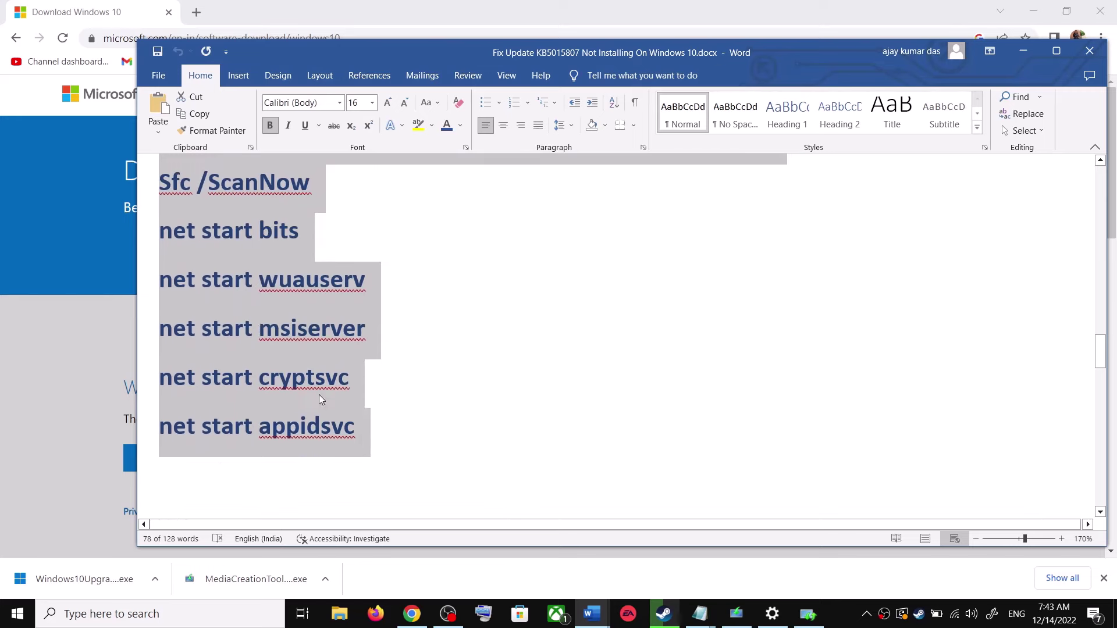
right_click(298, 331)
click(343, 380)
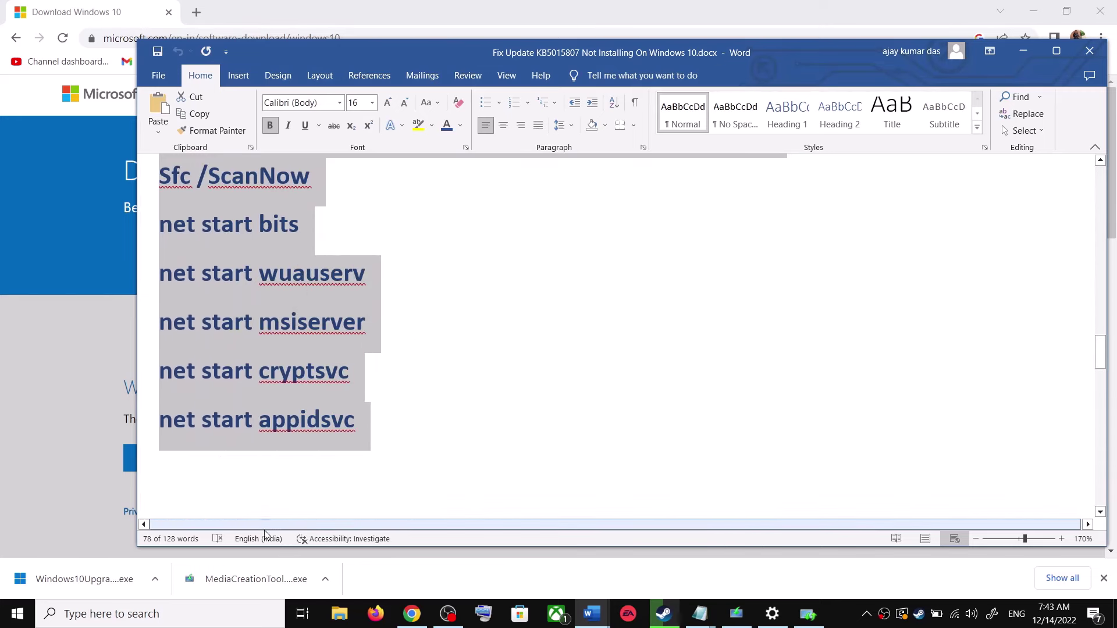
click(195, 624)
Open Notepad from search and paste the copied reset commands into it.
text(o)
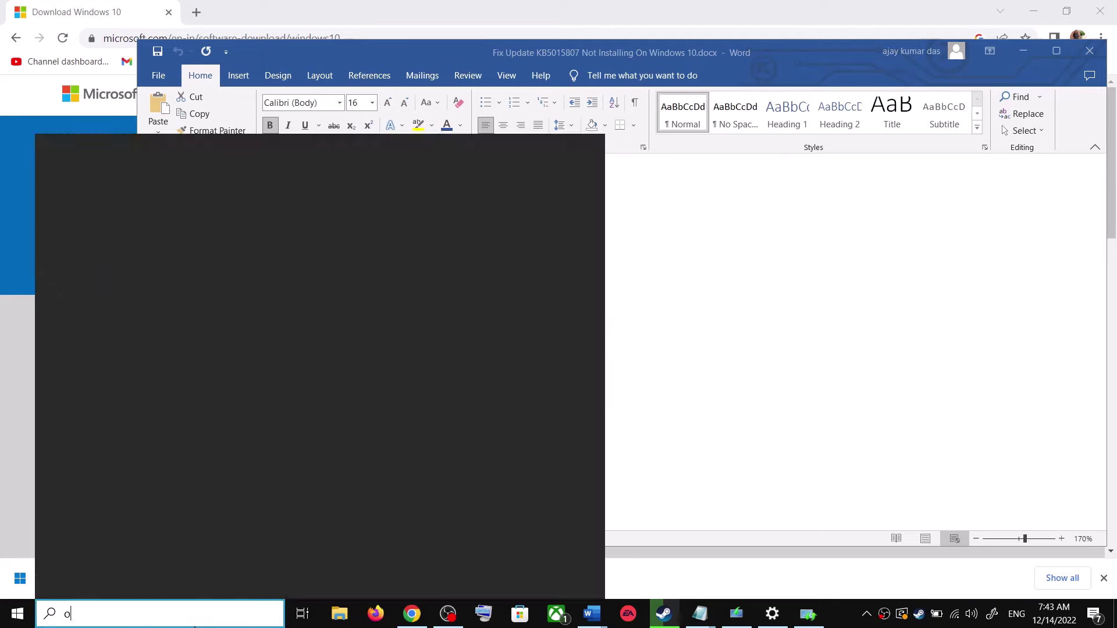
text(ote)
key(Return)
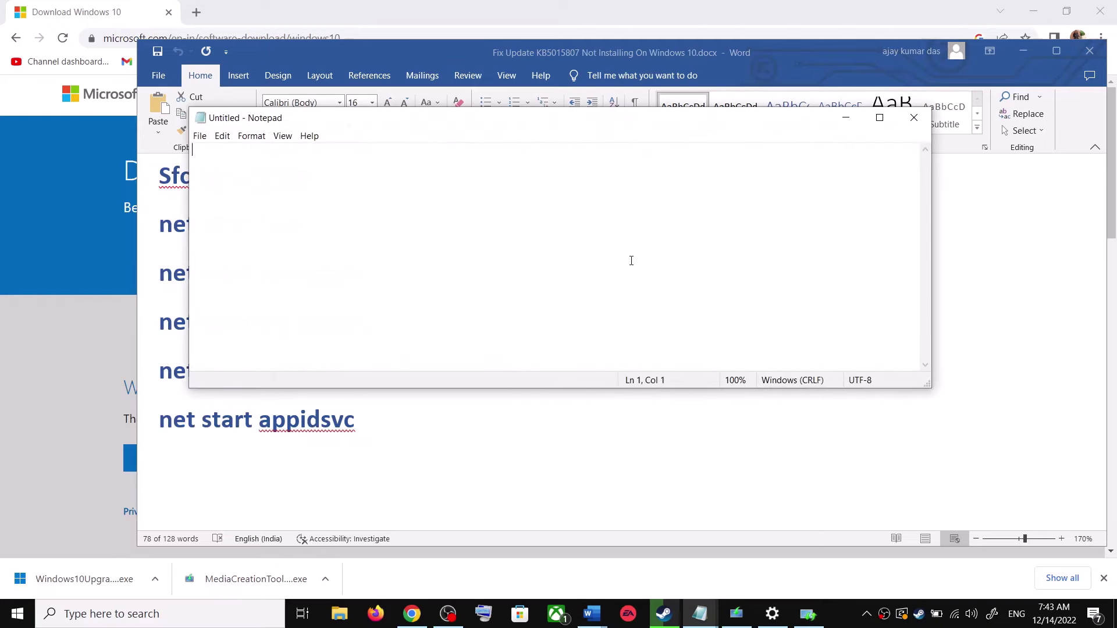
key(ctrl+v)
scroll(342, 271, up, 3)
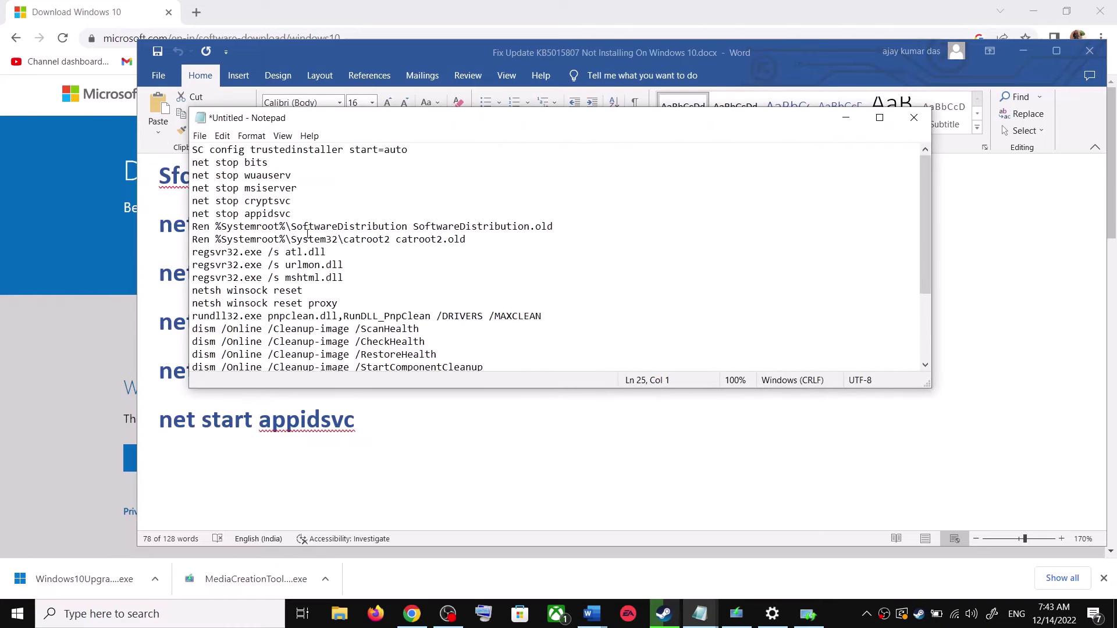
Save the script to the Desktop as Wufix.bat with Save as type All Files (*.*).
click(200, 136)
click(226, 208)
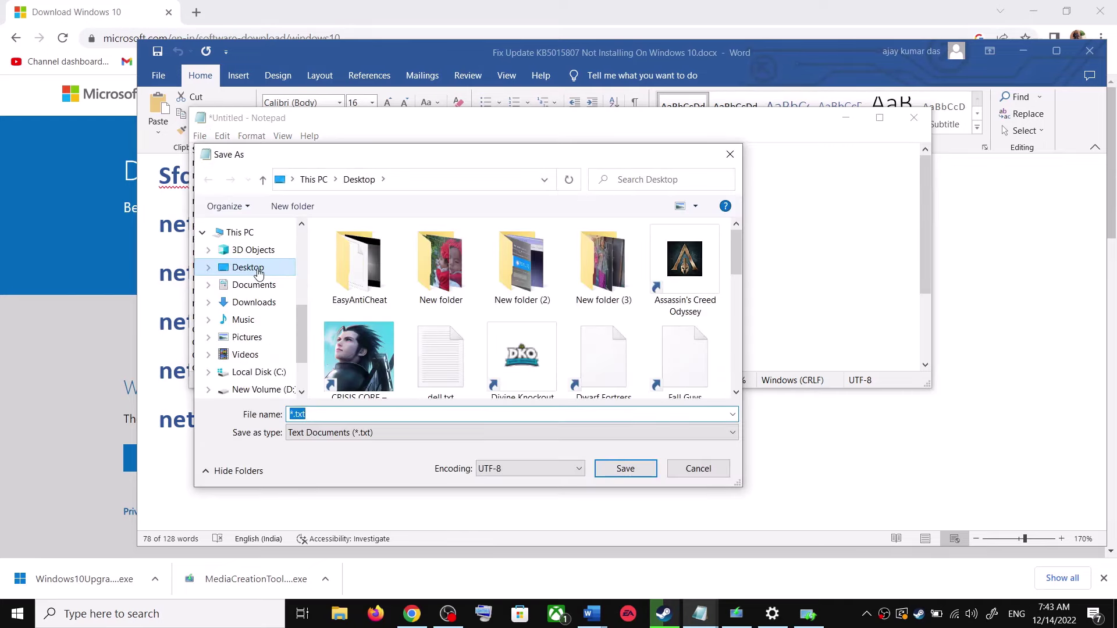
click(259, 272)
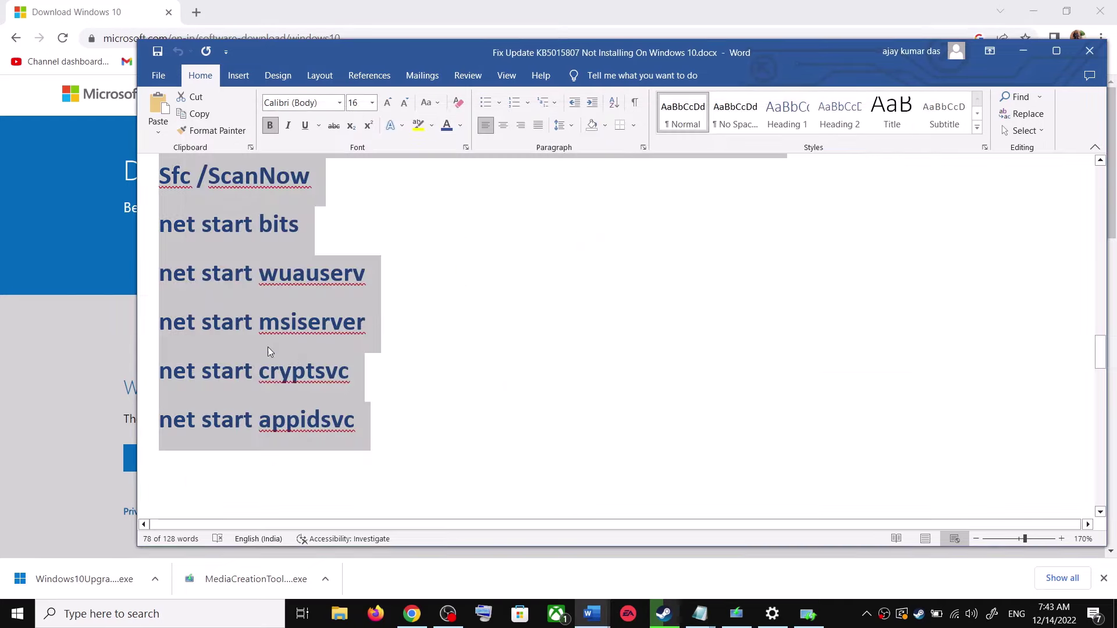
scroll(268, 349, down, 5)
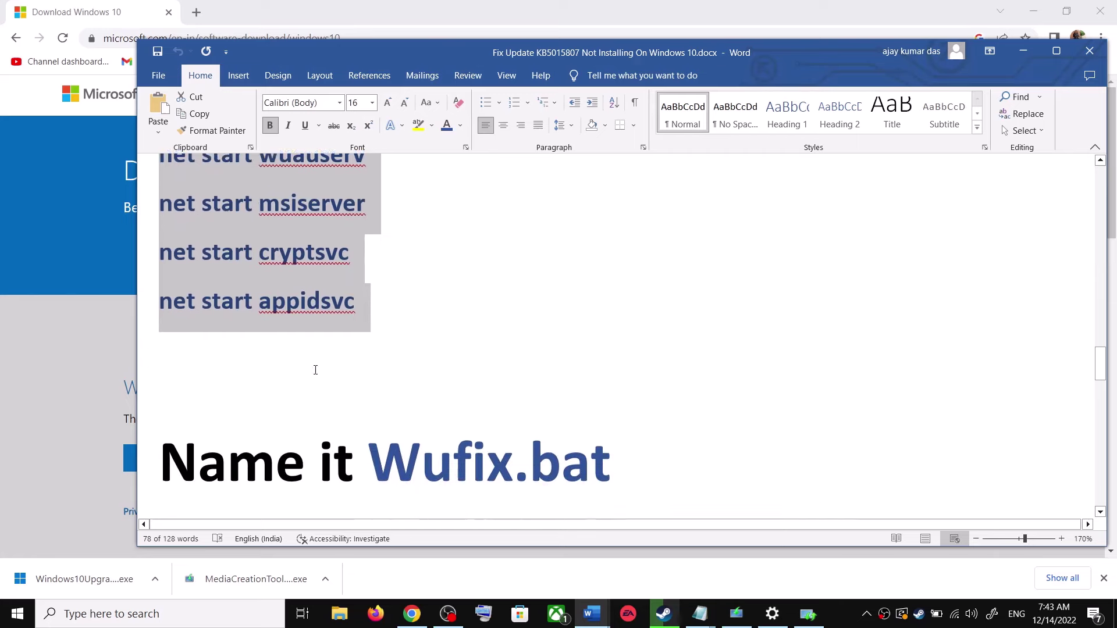
drag(548, 407, 426, 406)
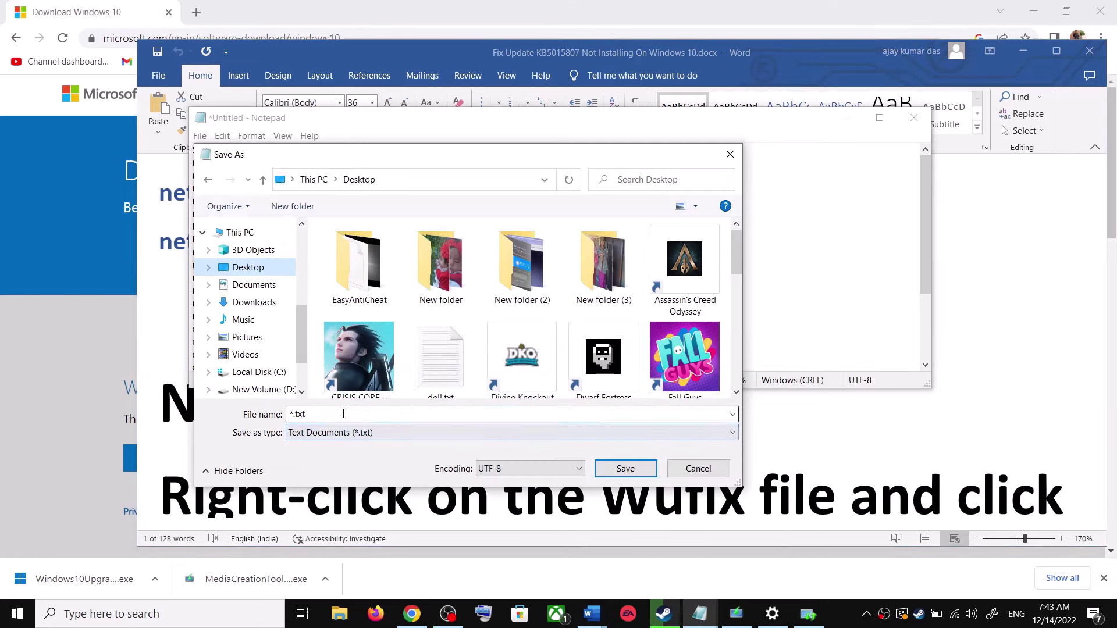
click(365, 414)
key(ctrl+a)
key(ctrl+v)
click(365, 435)
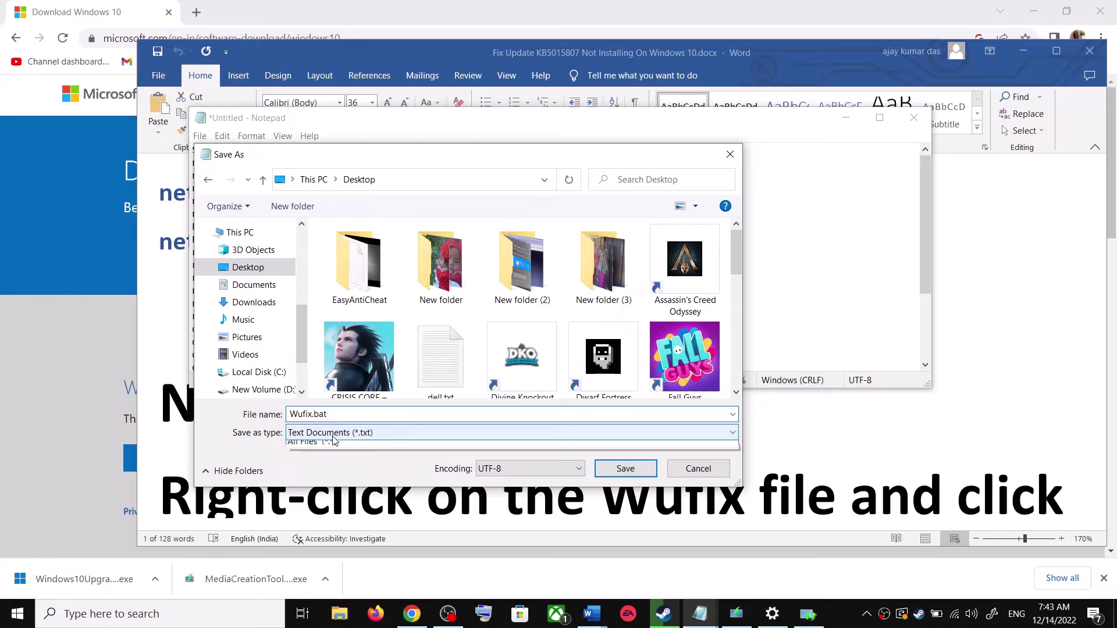
click(318, 457)
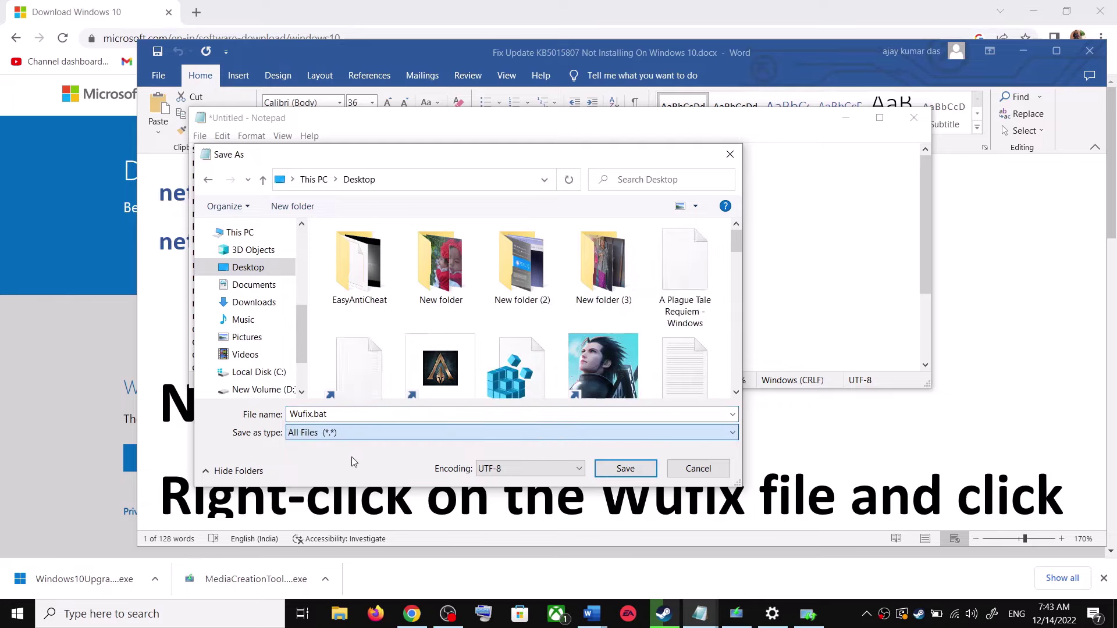
click(628, 468)
key(super+d)
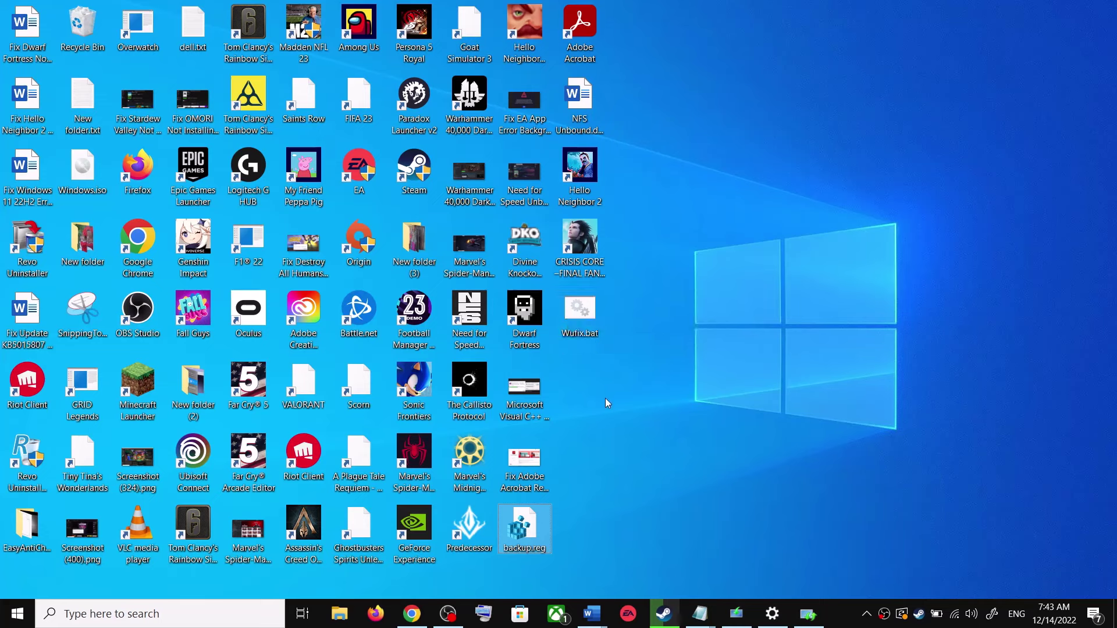
Run Wufix.bat from the desktop as administrator and move its console window aside.
click(585, 314)
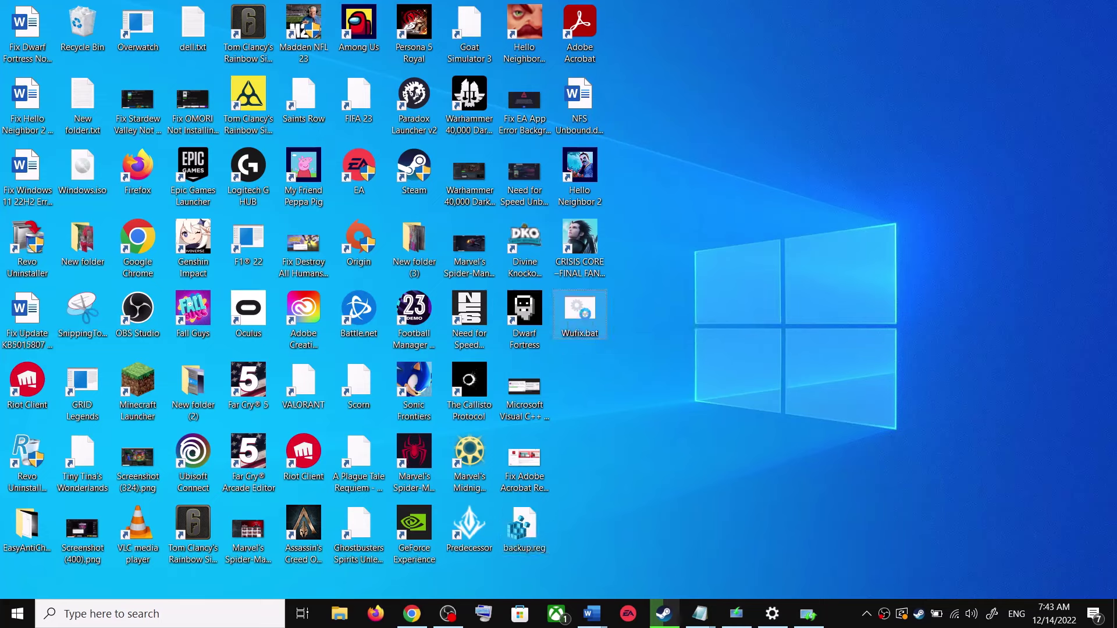
right_click(585, 314)
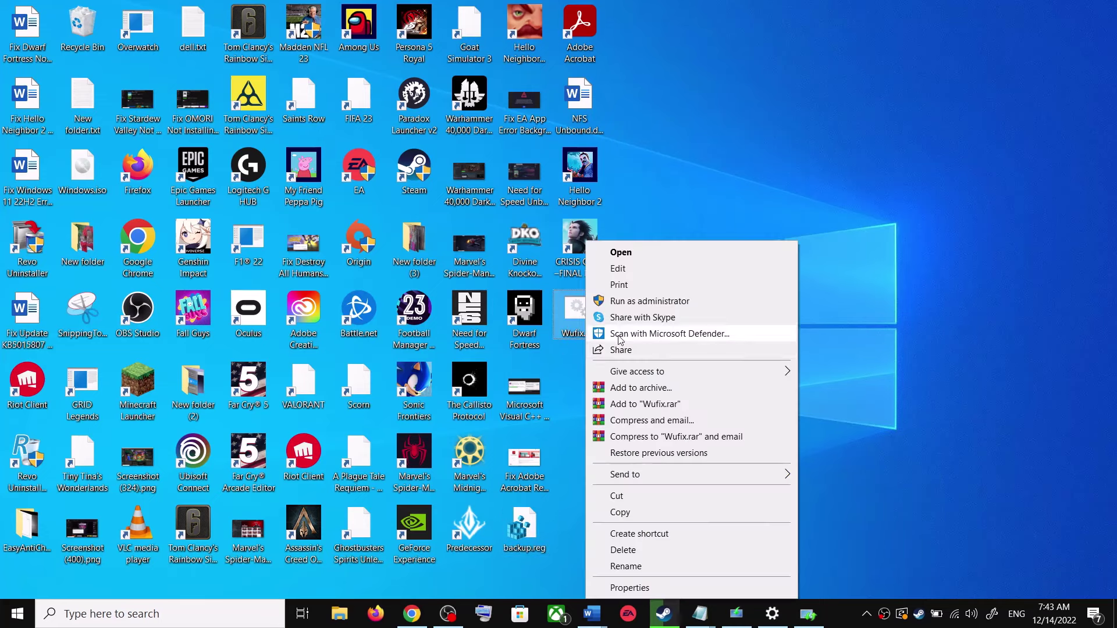
click(664, 301)
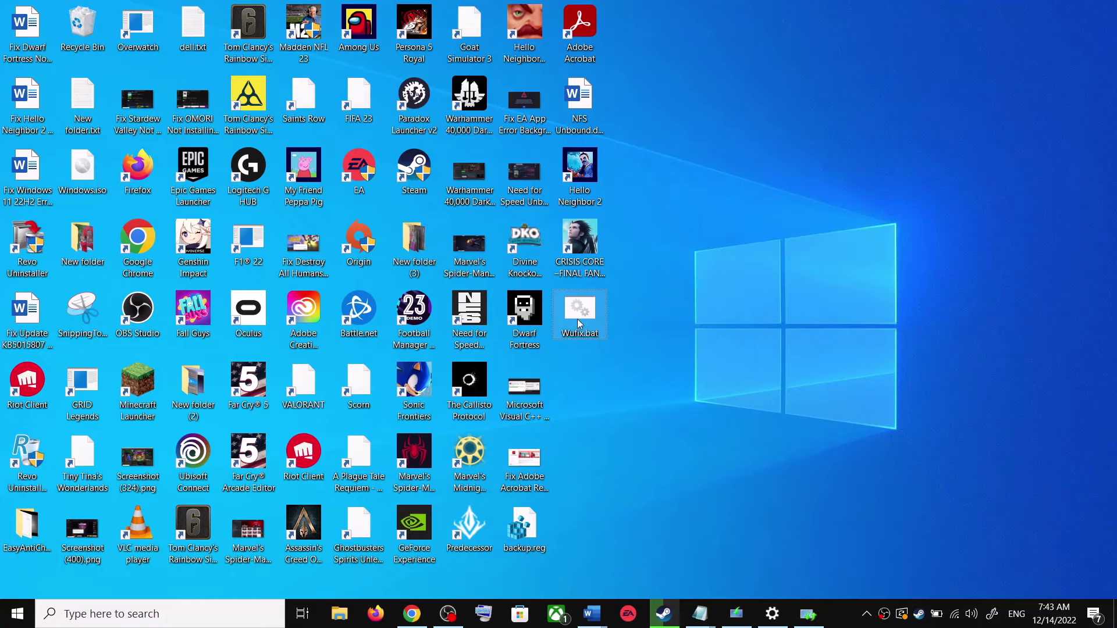
right_click(578, 322)
click(654, 302)
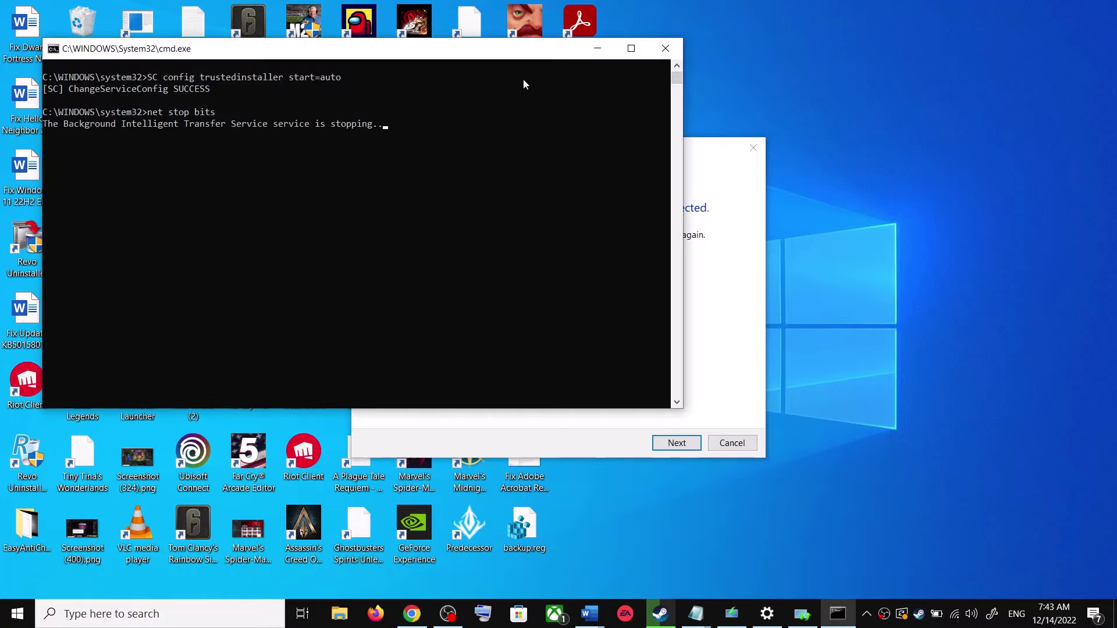
drag(506, 52, 634, 156)
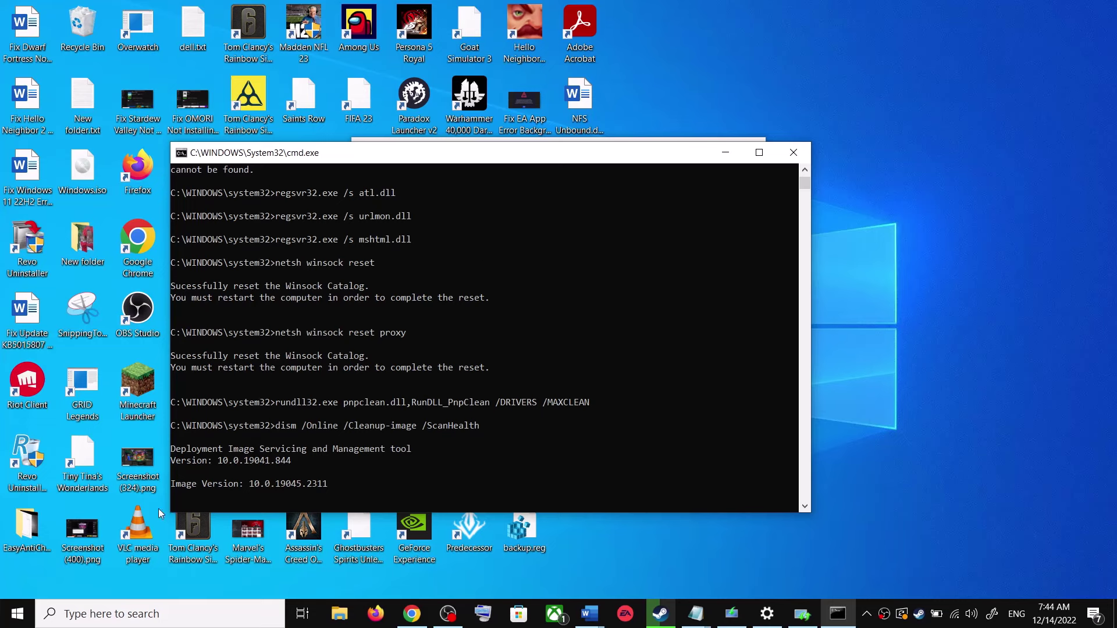
Dismiss the Start menu without restarting and close the Windows Settings window.
click(18, 614)
click(25, 588)
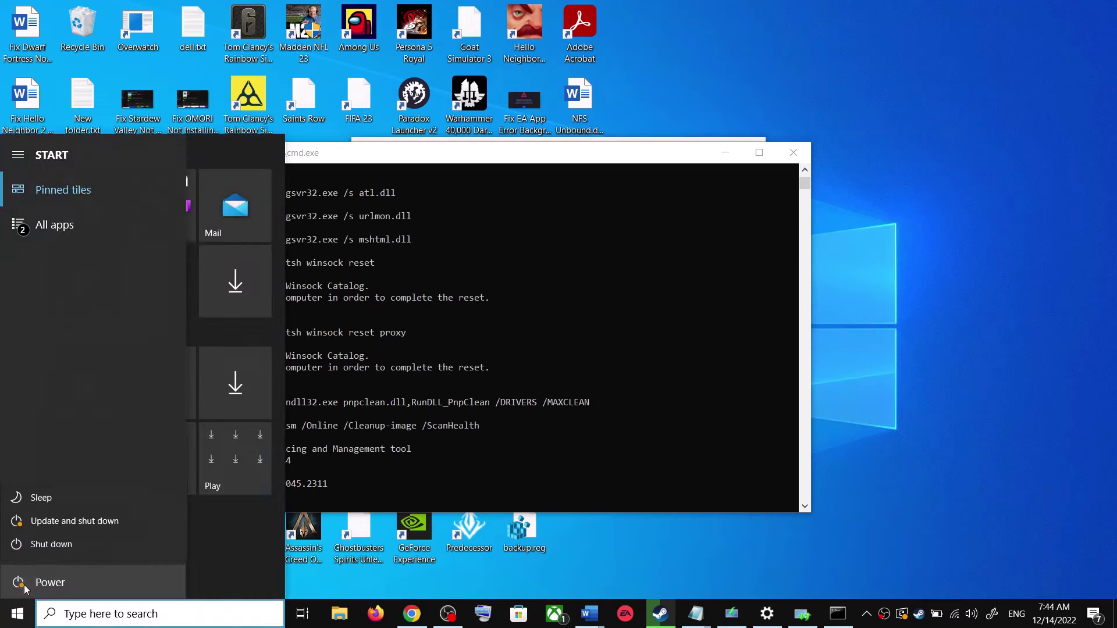
click(925, 398)
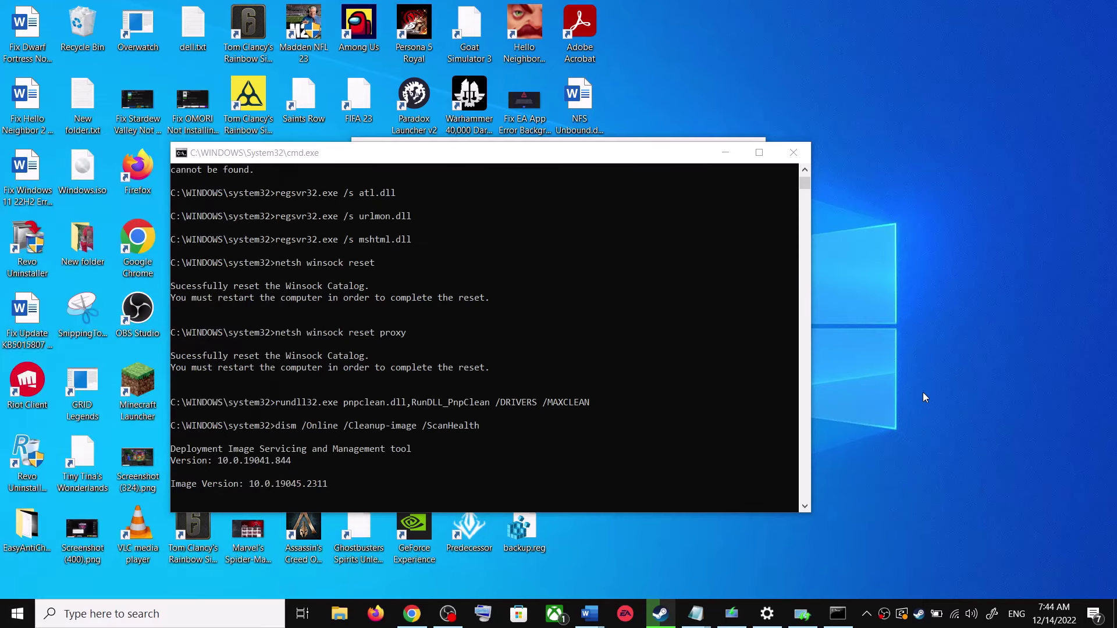
right_click(767, 615)
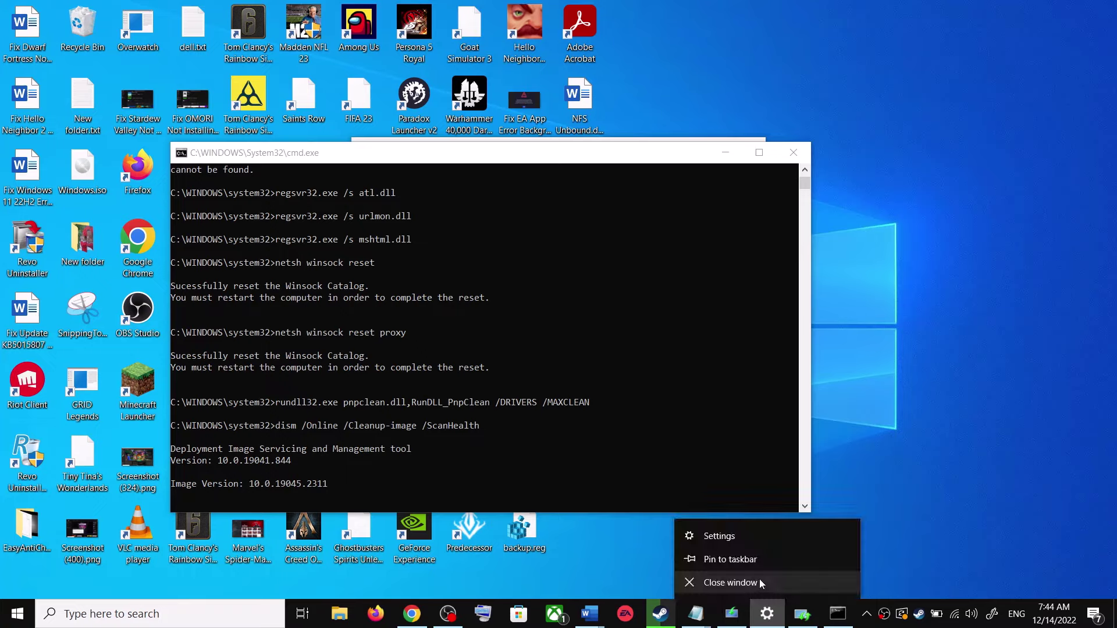
click(756, 578)
Scroll the Word guide to Step 4, Use Media Creation Tool, and select its download link.
click(591, 614)
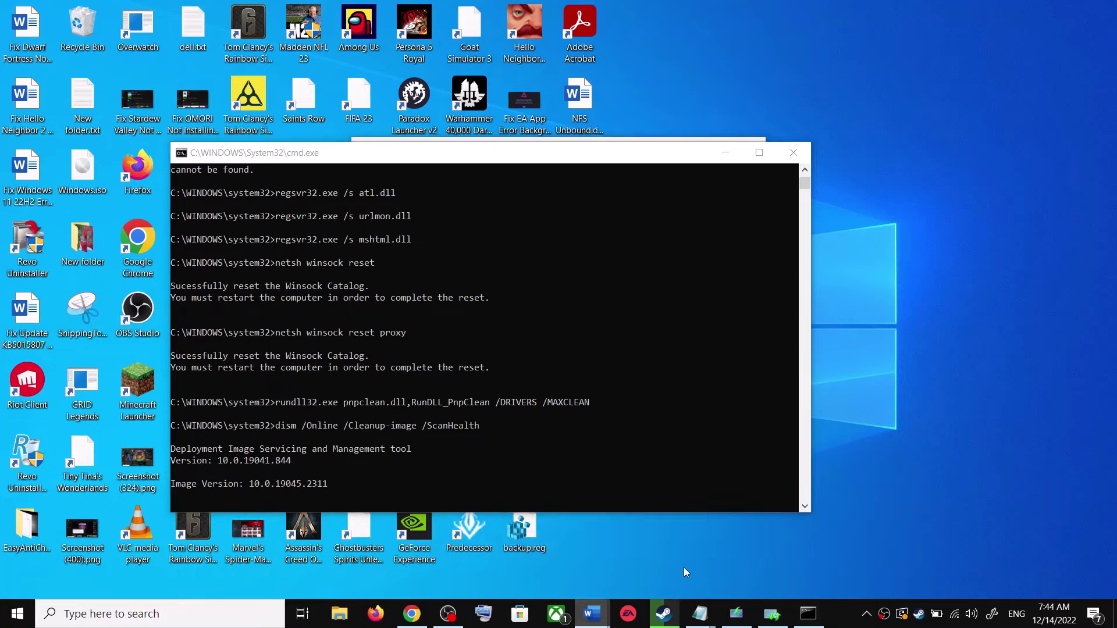
scroll(558, 379, down, 5)
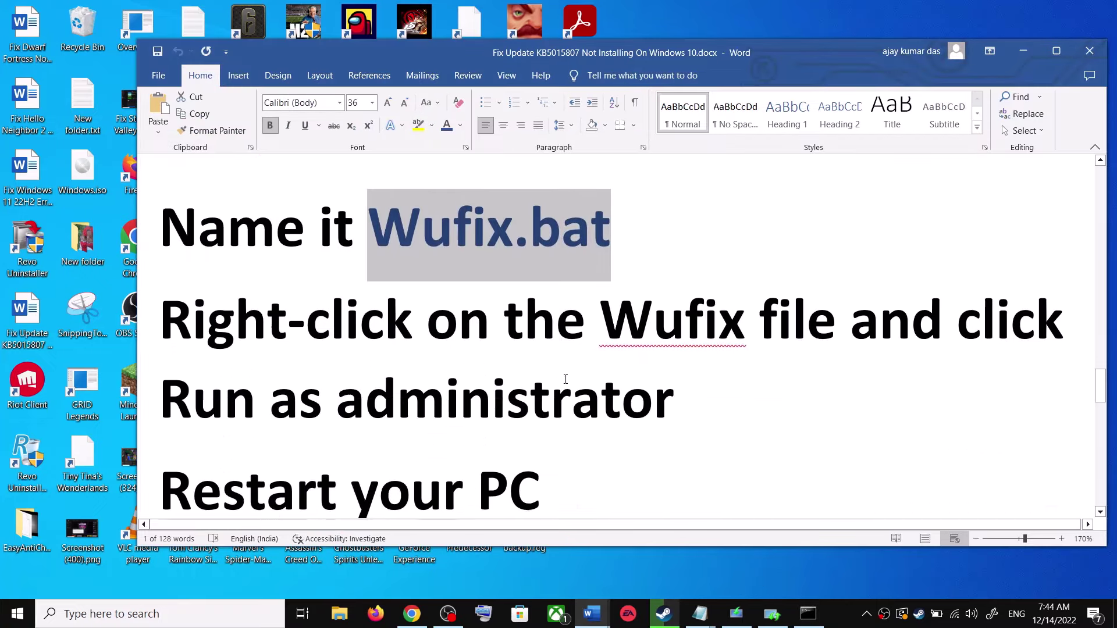
scroll(566, 379, down, 2)
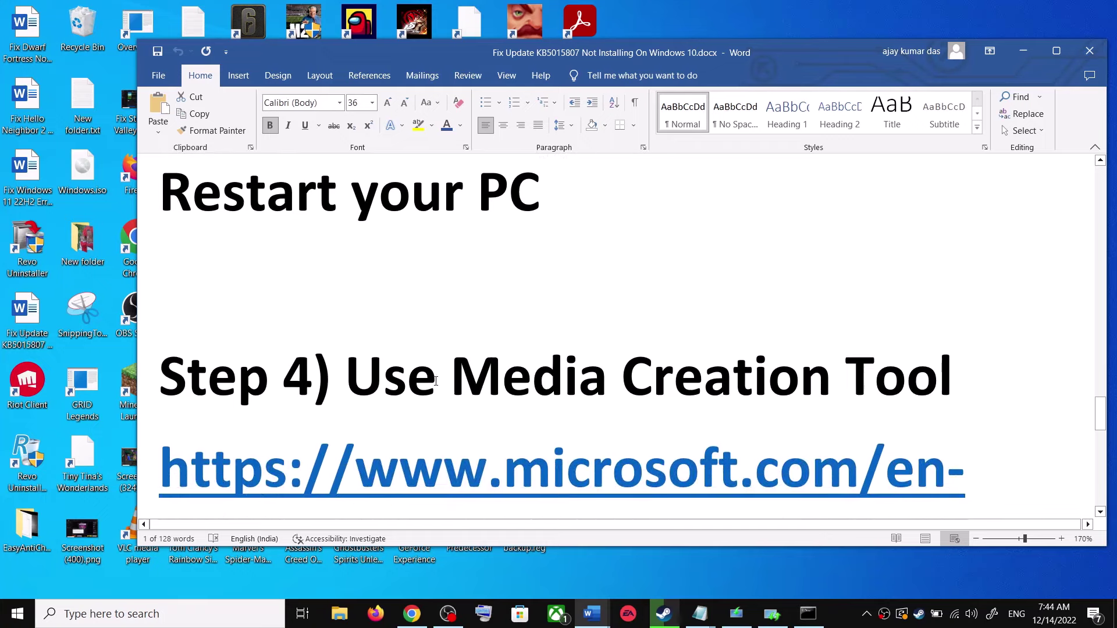
drag(346, 378, 966, 381)
scroll(567, 404, down, 3)
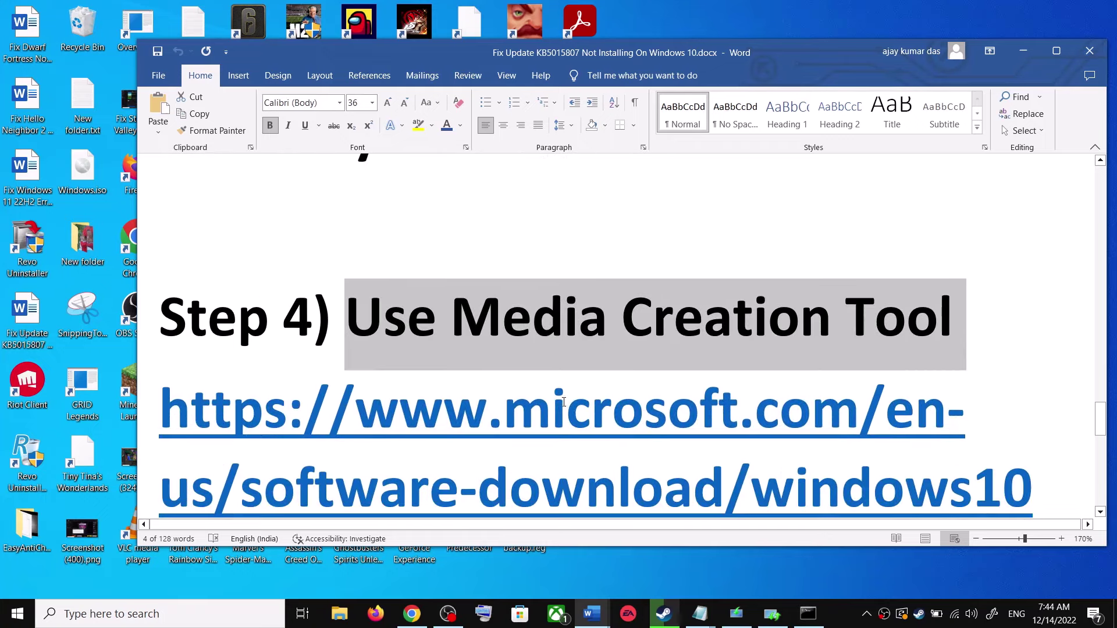
click(412, 613)
Accept the Windows 10 Setup license terms and continue with Upgrade this PC now.
scroll(214, 344, down, 3)
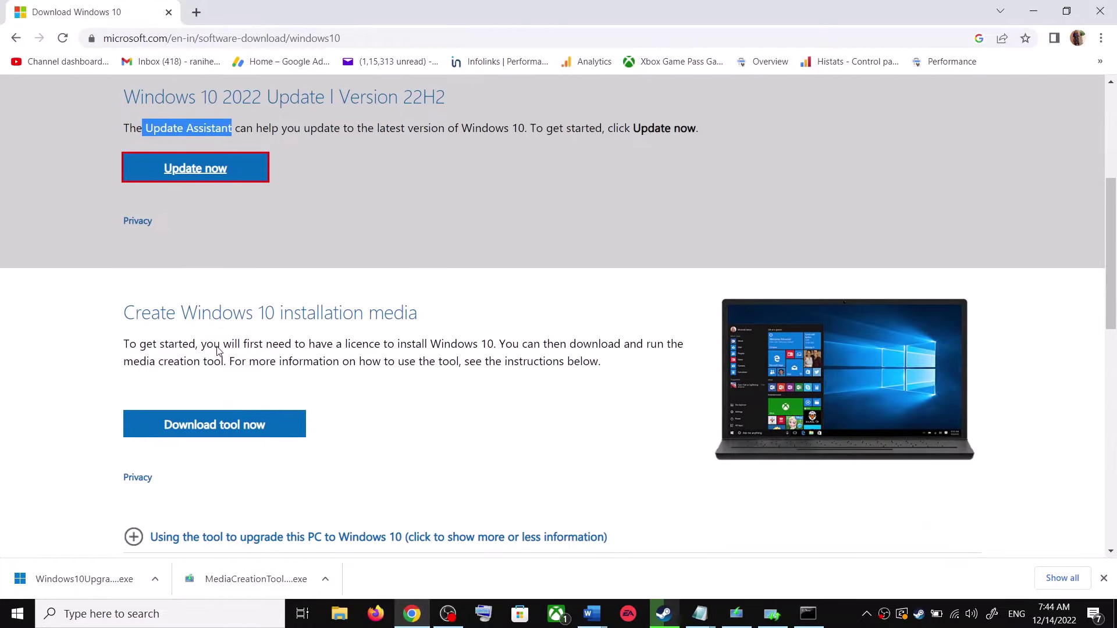
drag(134, 362, 233, 368)
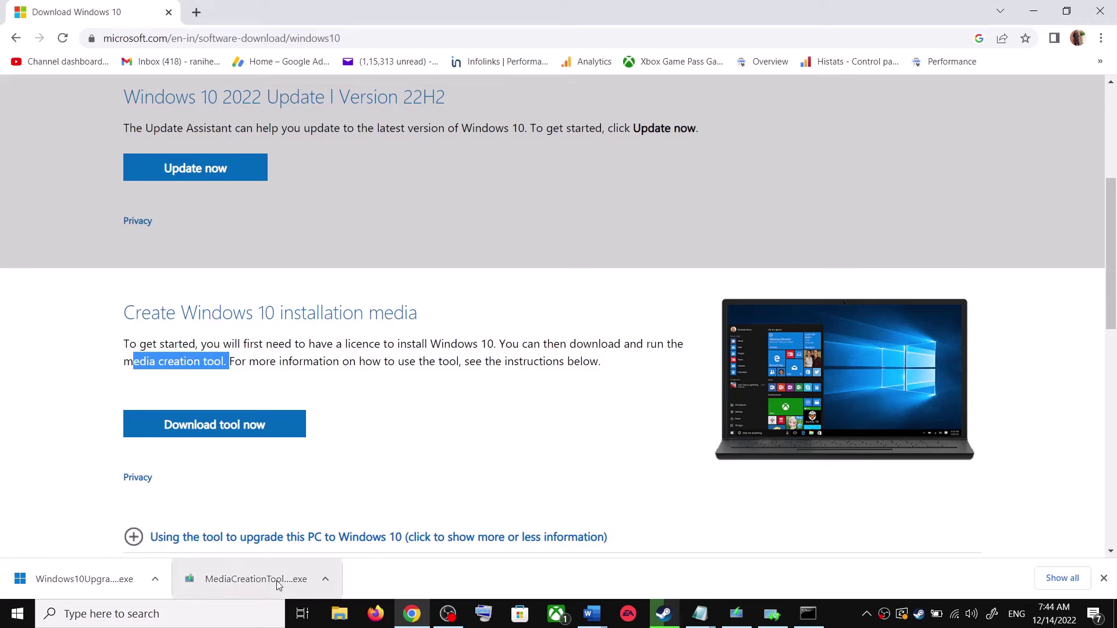
click(736, 621)
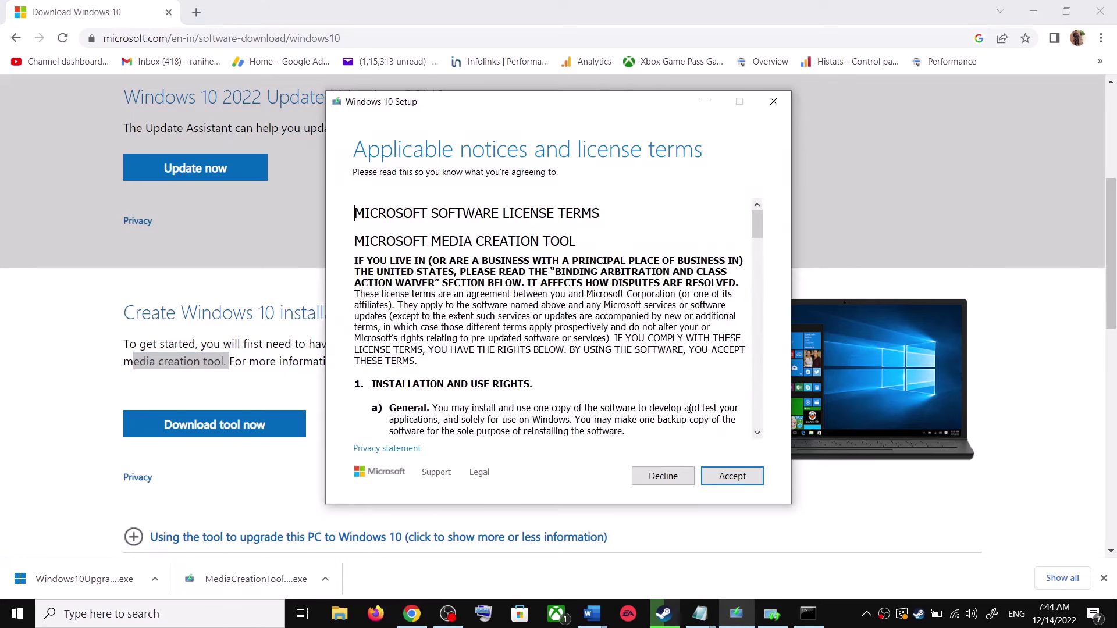
click(756, 478)
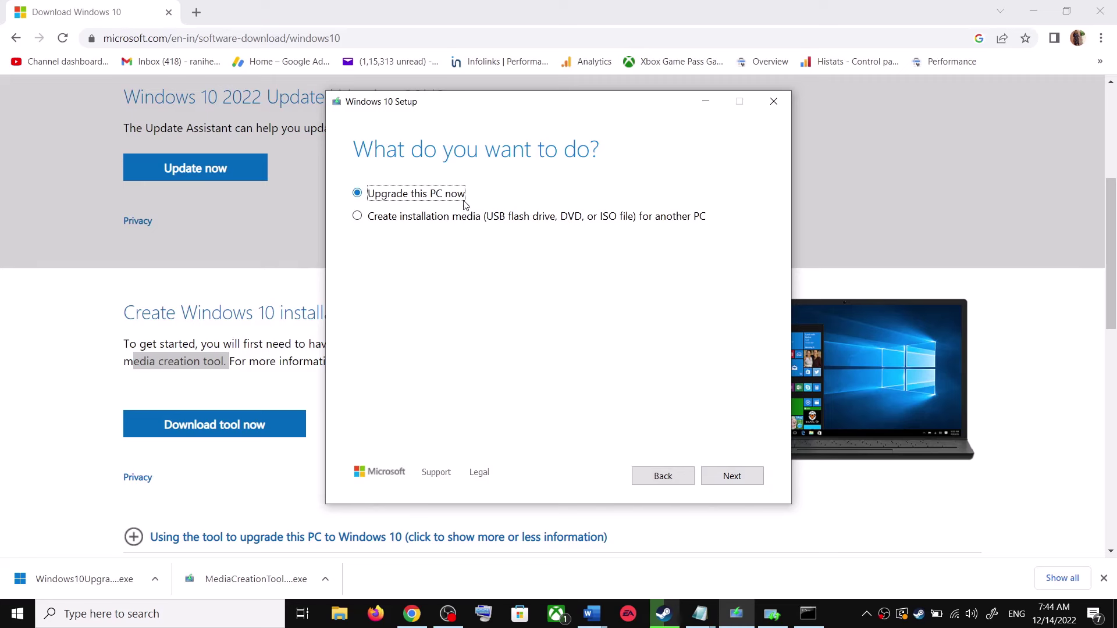
click(741, 476)
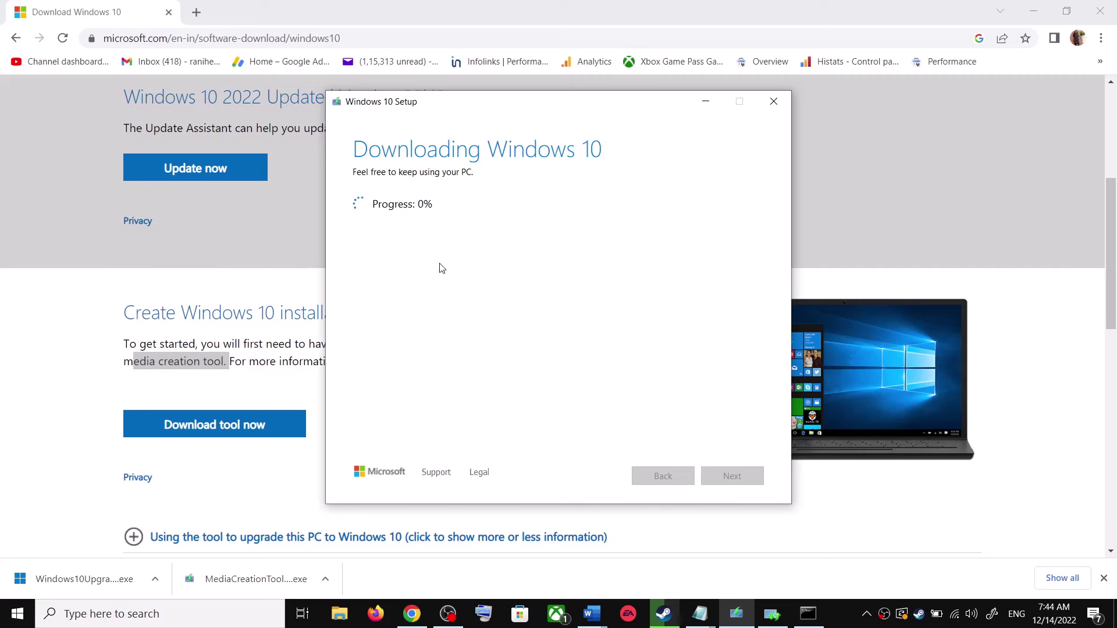
Bring the Fix Update KB5015807 Word guide back to the front.
mouse_move(593, 612)
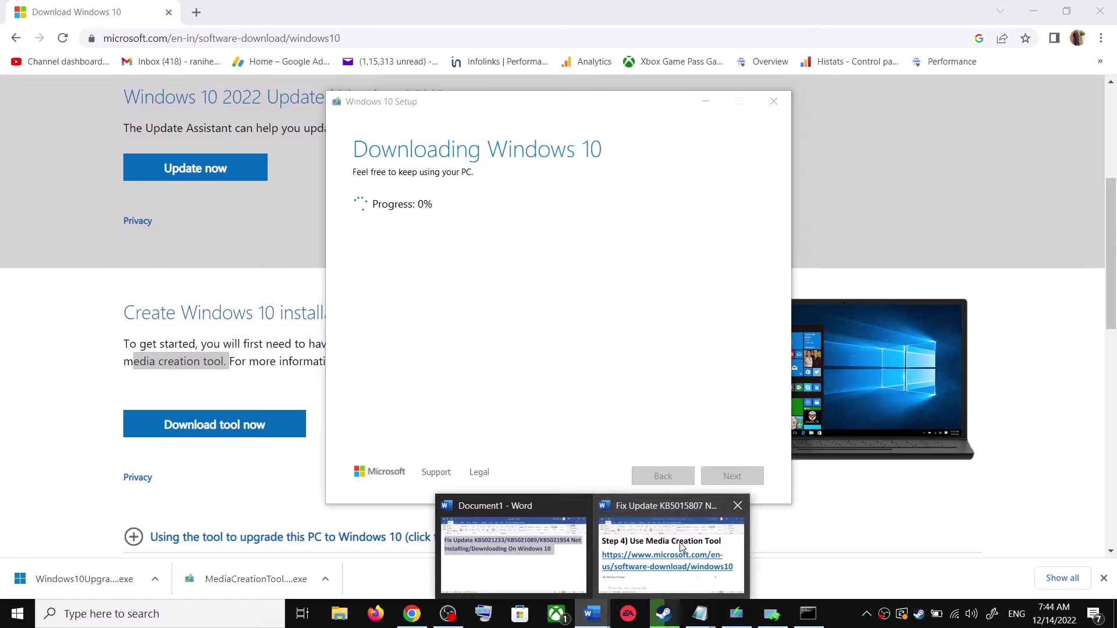
click(669, 541)
scroll(775, 370, down, 2)
Maximize Word and scroll through the Step 4 Ready to install screenshot to the Install button.
scroll(775, 370, down, 3)
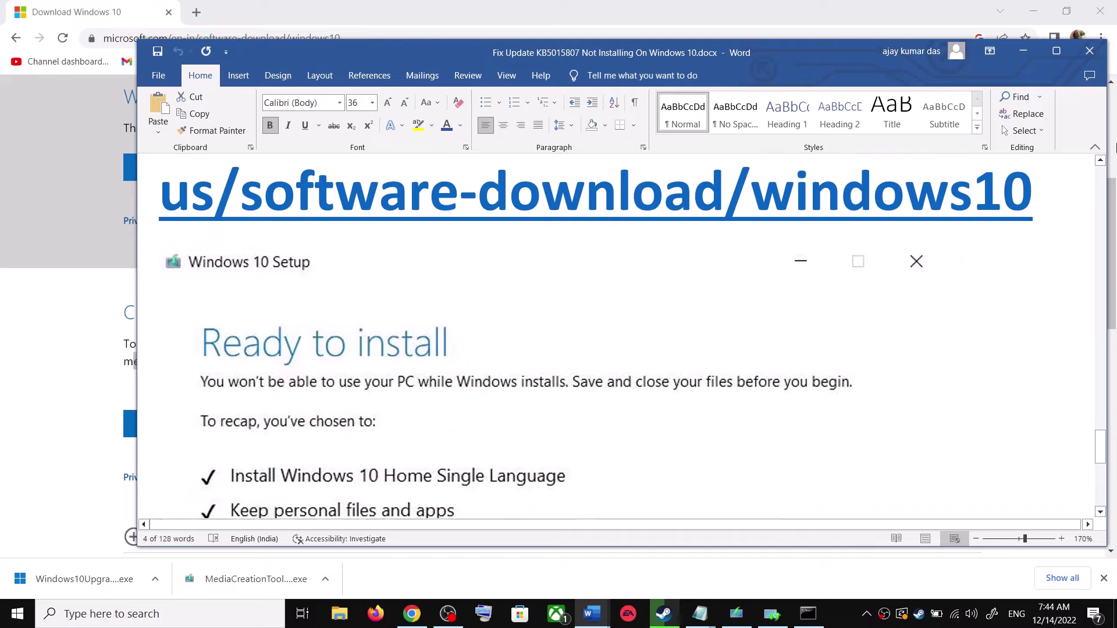
click(1056, 52)
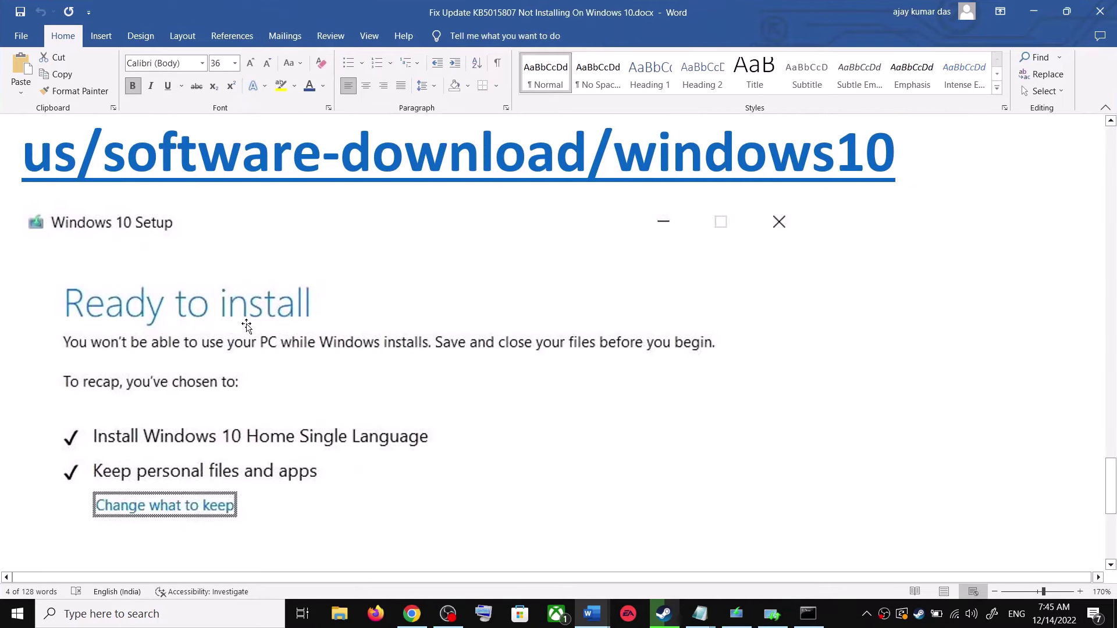
scroll(249, 329, down, 3)
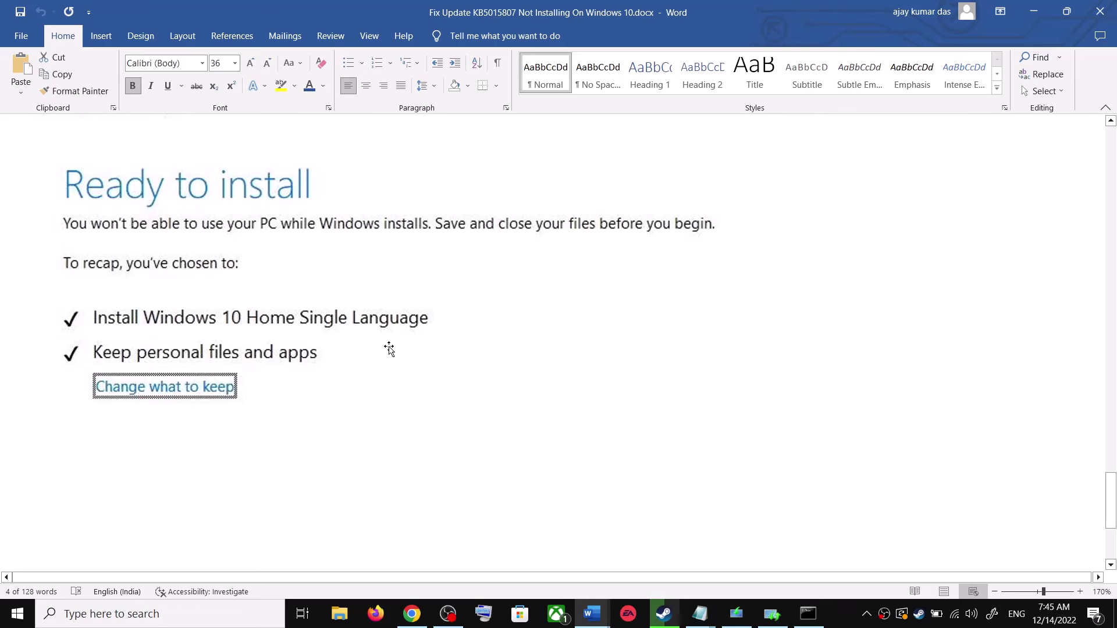
scroll(389, 351, down, 6)
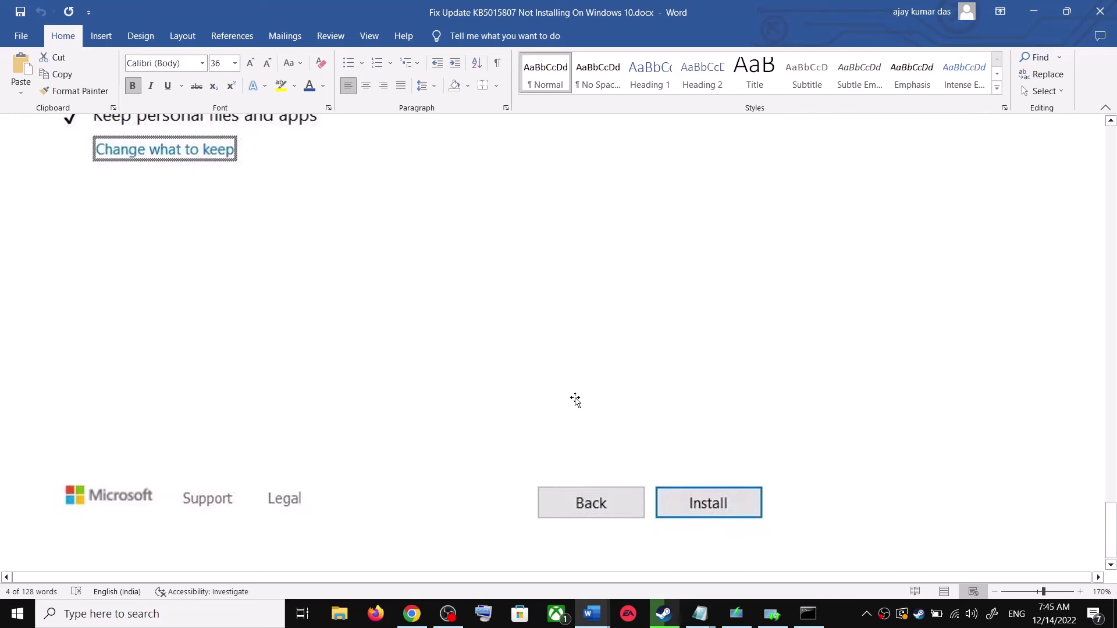
scroll(569, 402, up, 8)
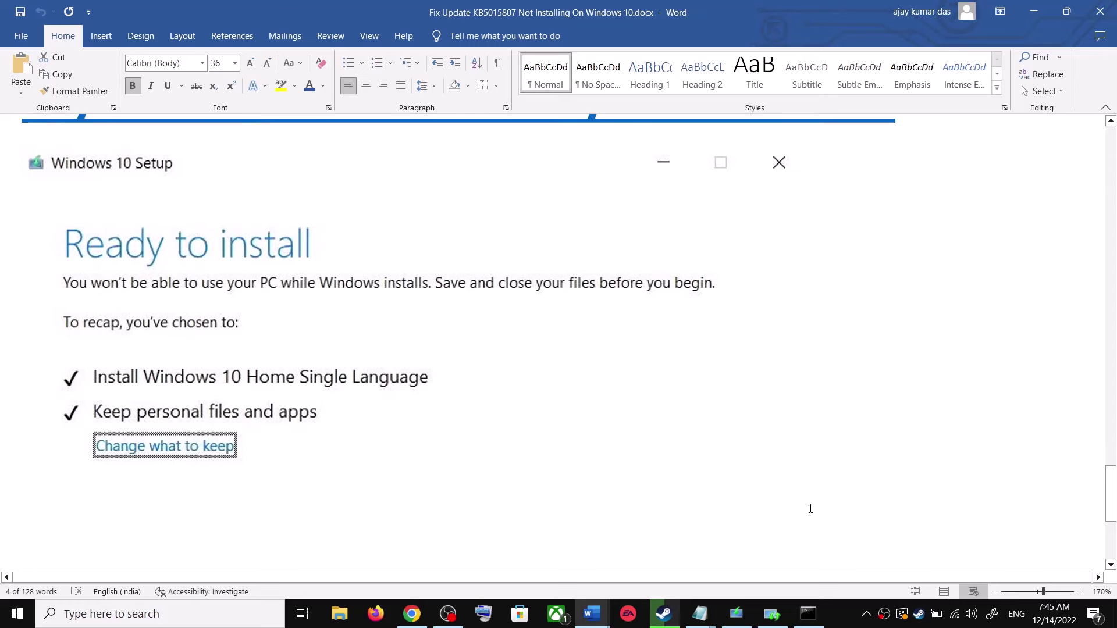
click(850, 616)
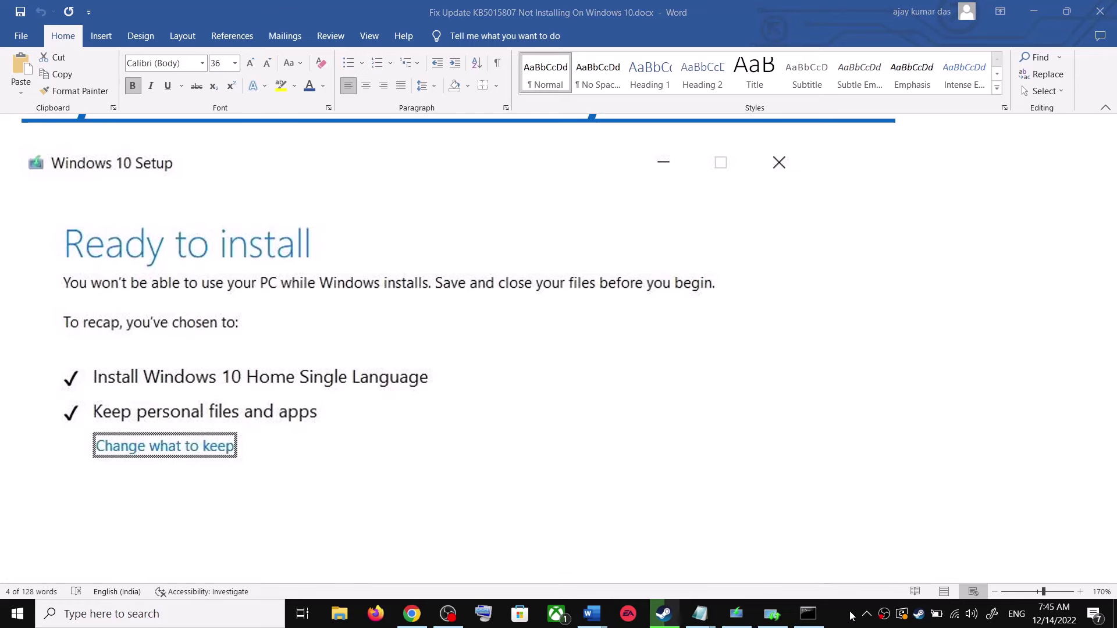